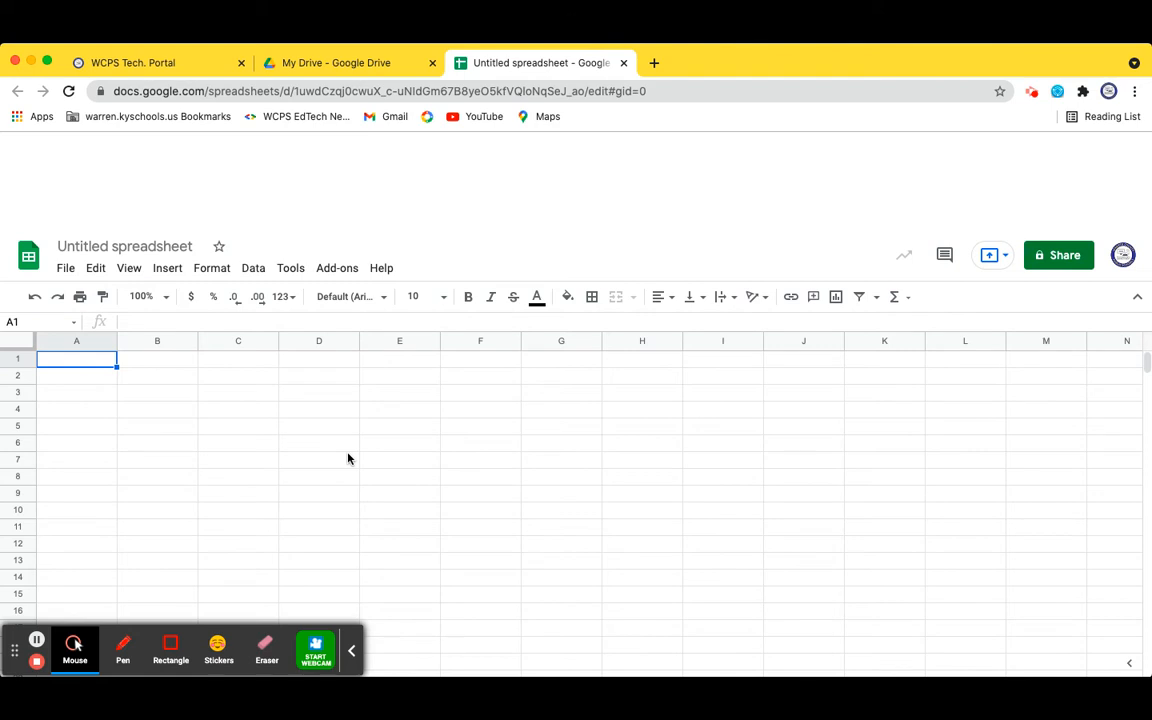
# Create a single-color conditional formatting rule for the whole sheet, A1:Z1000, with the condition less than or equal to 59
pyautogui.click(351, 651)
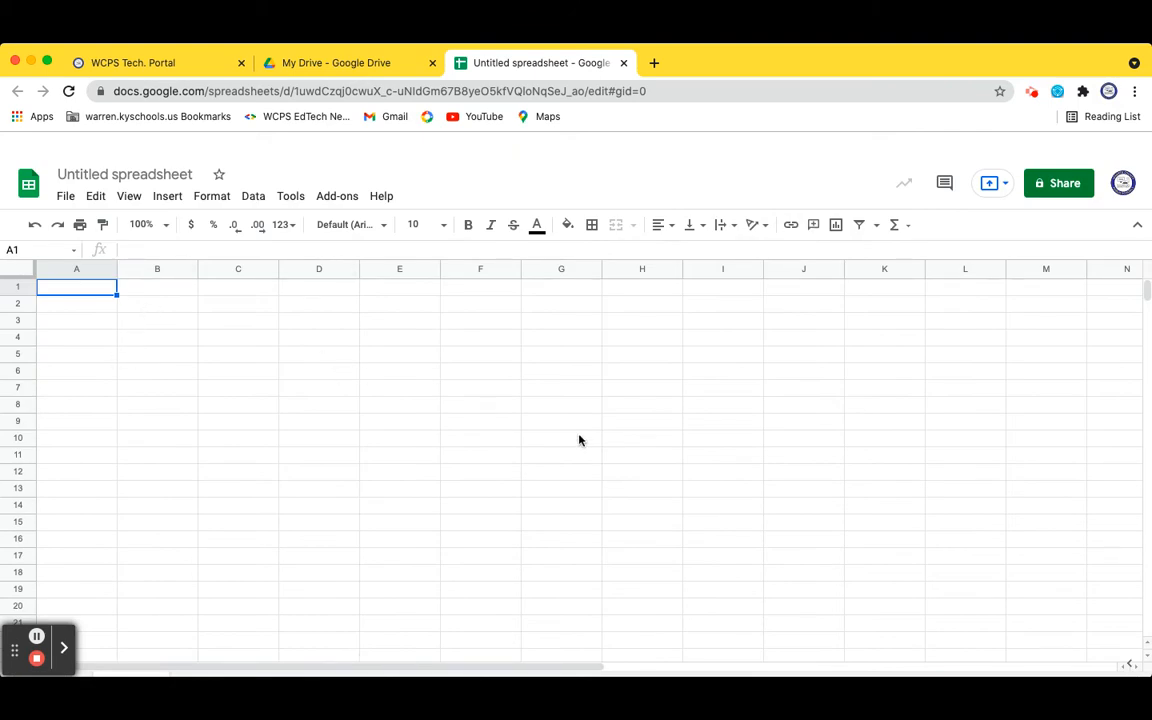
pyautogui.hotkey('ctrl', 'a')
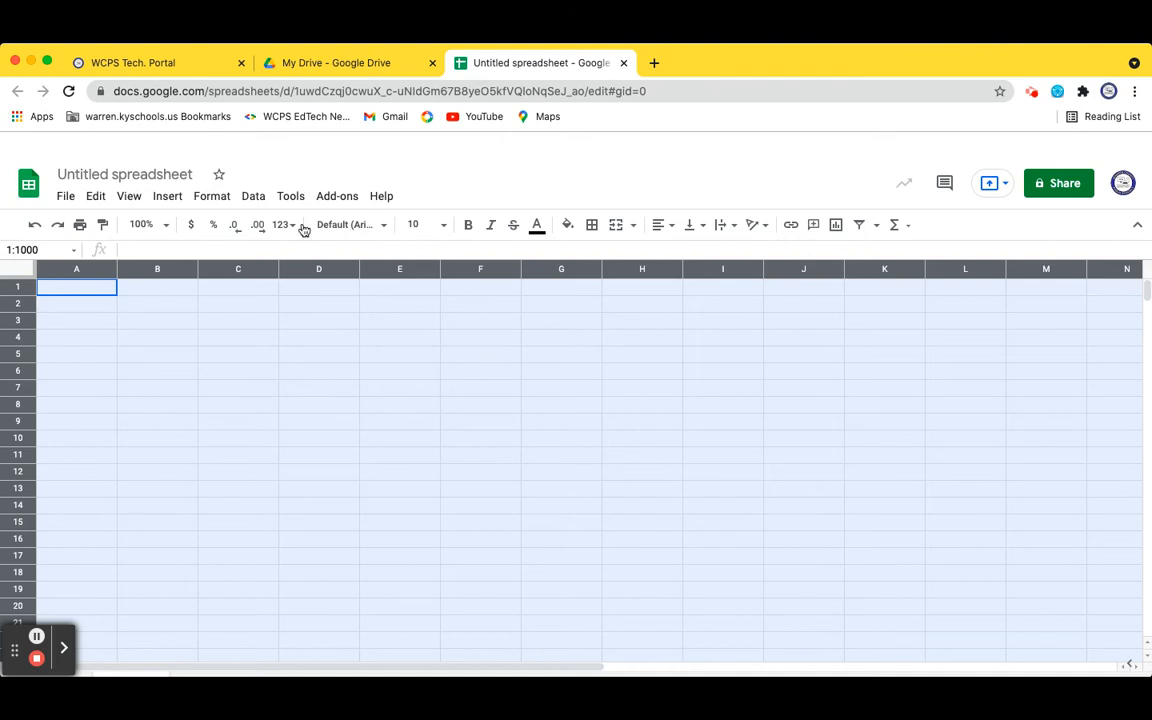
pyautogui.click(205, 198)
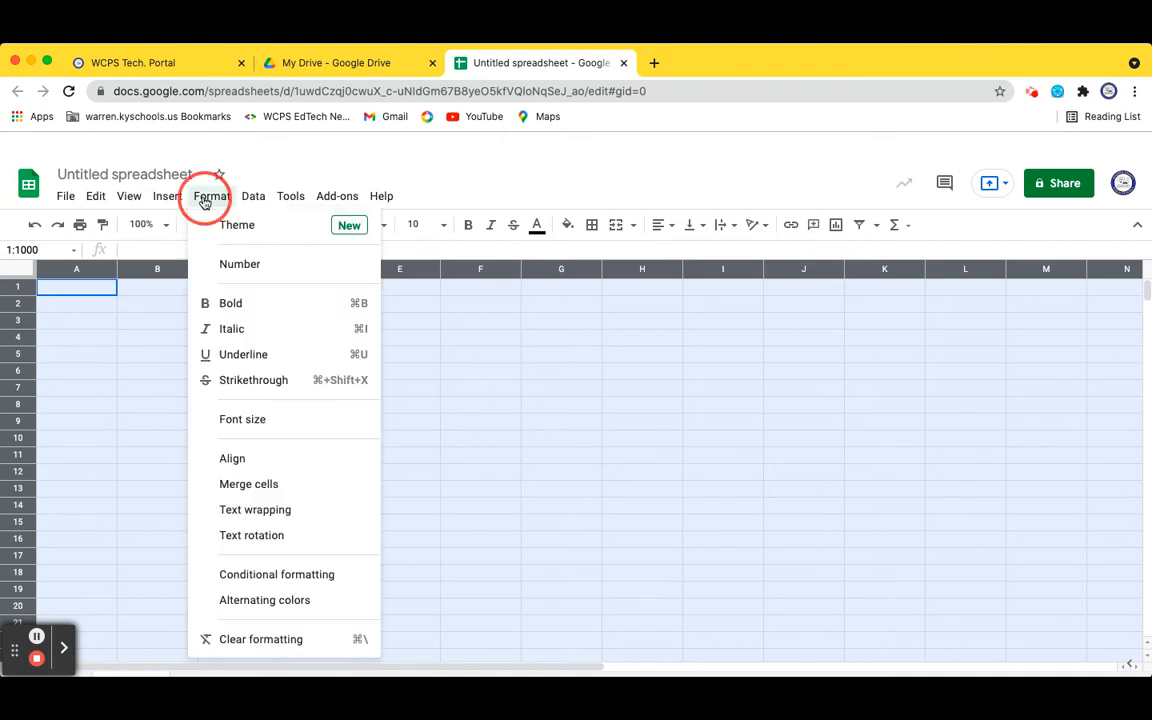
pyautogui.click(295, 578)
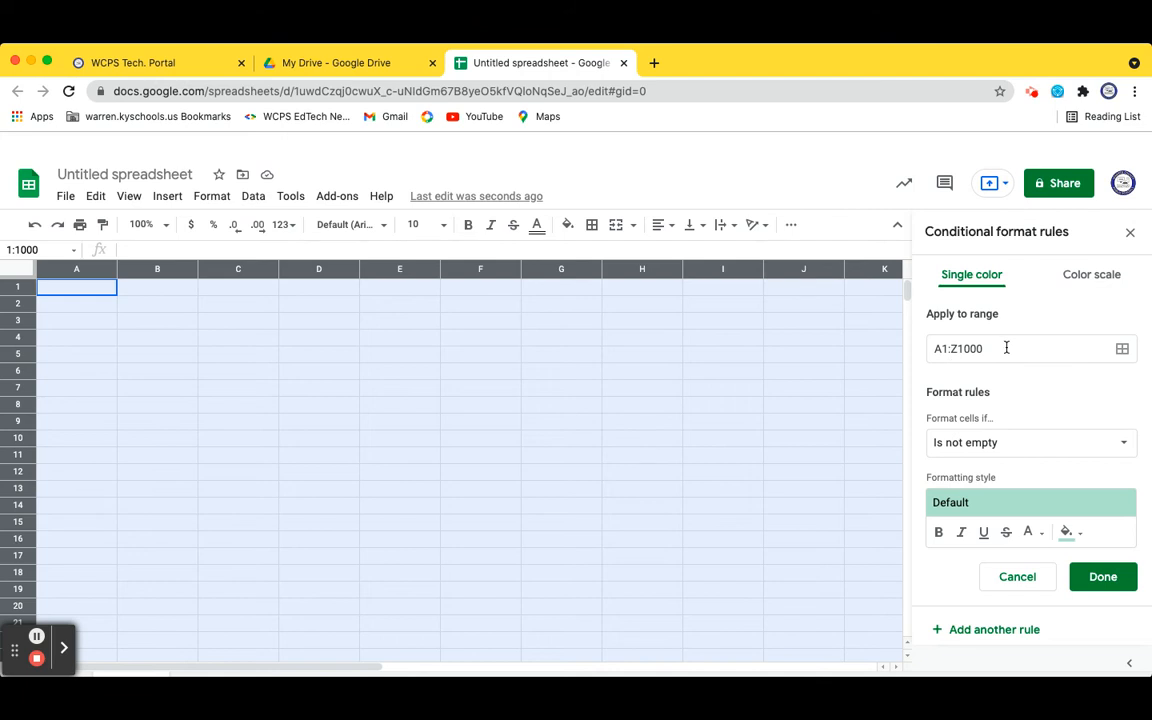
pyautogui.click(1050, 449)
pyautogui.scroll(-5, 1050, 449)
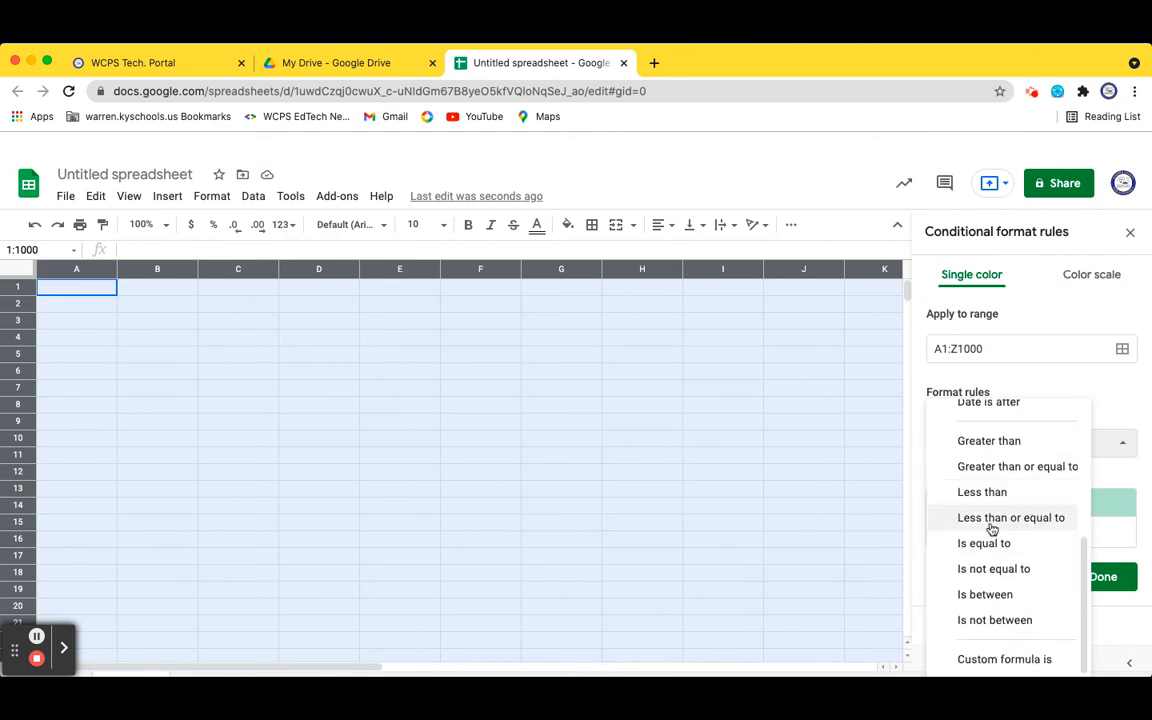
pyautogui.scroll(3, 993, 527)
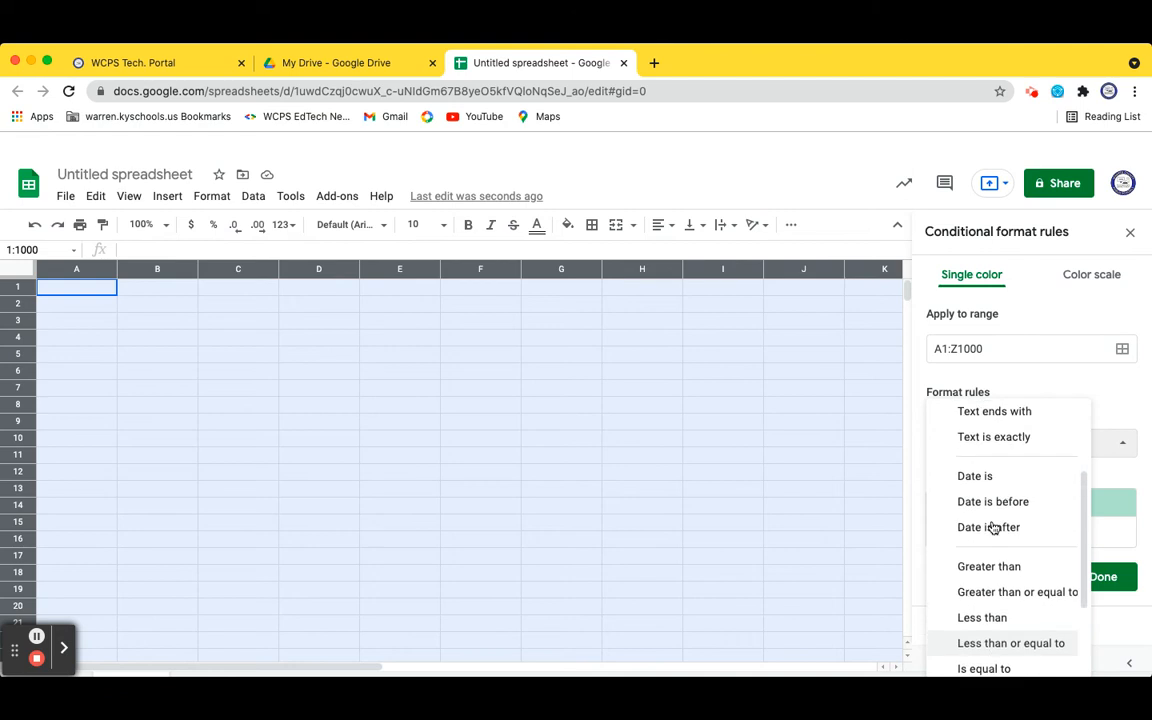
pyautogui.scroll(-3, 991, 458)
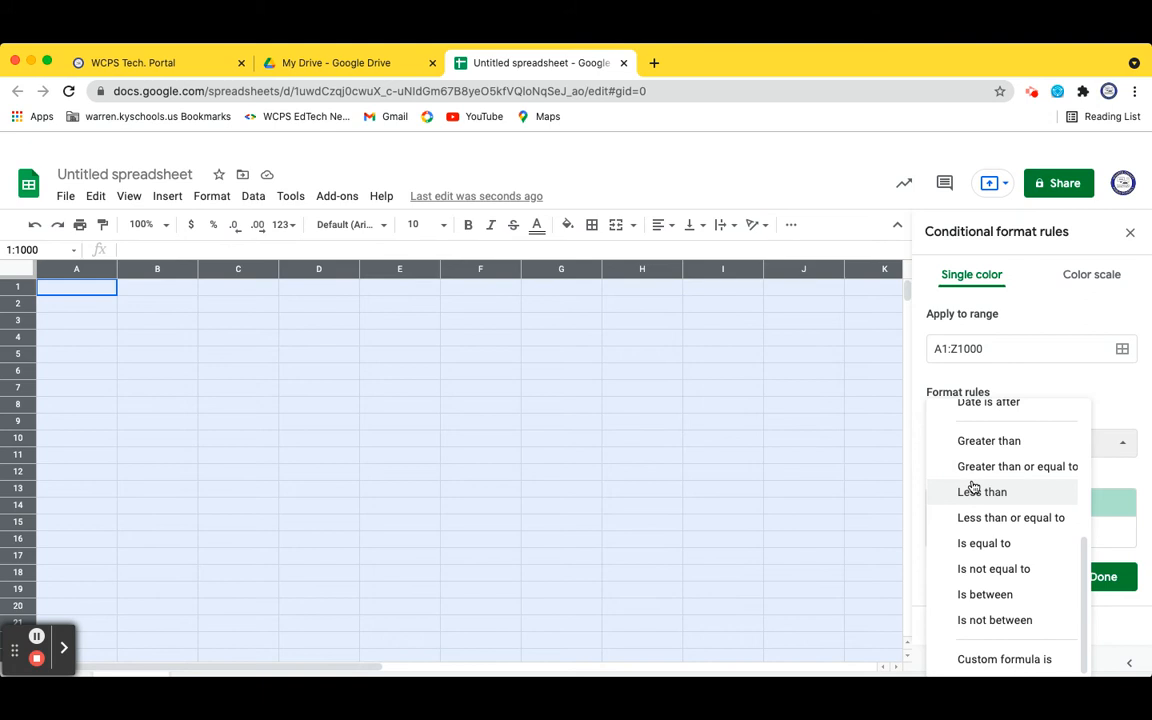
pyautogui.click(1022, 523)
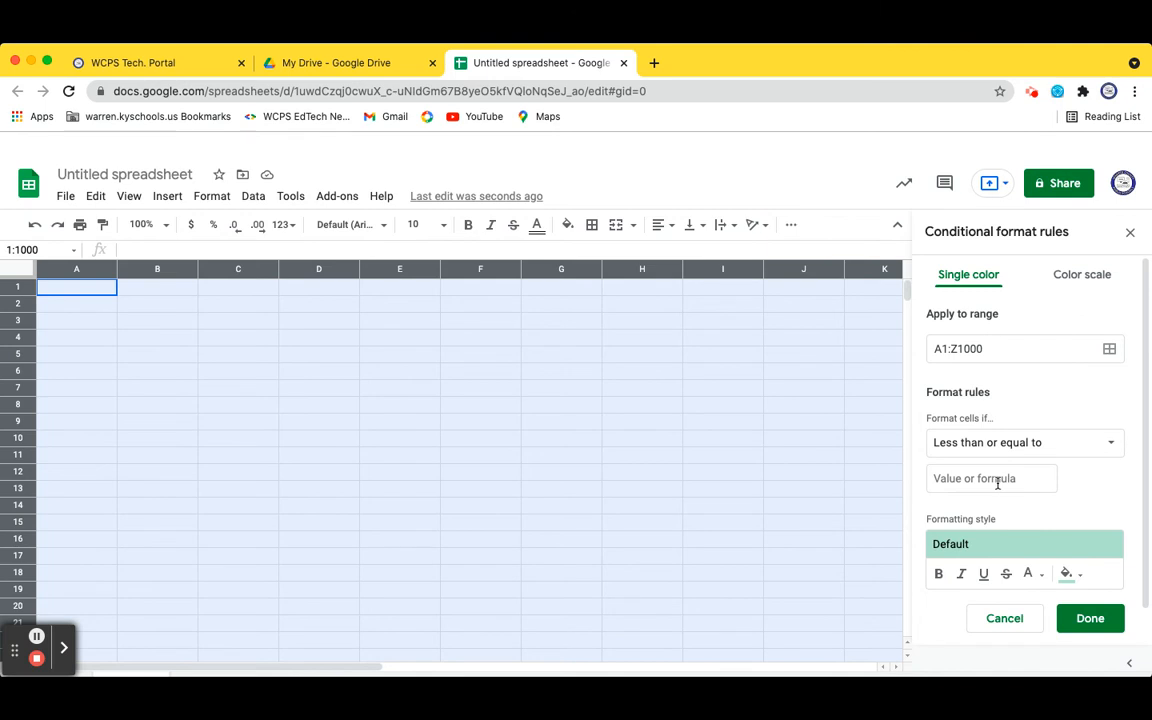
pyautogui.click(997, 483)
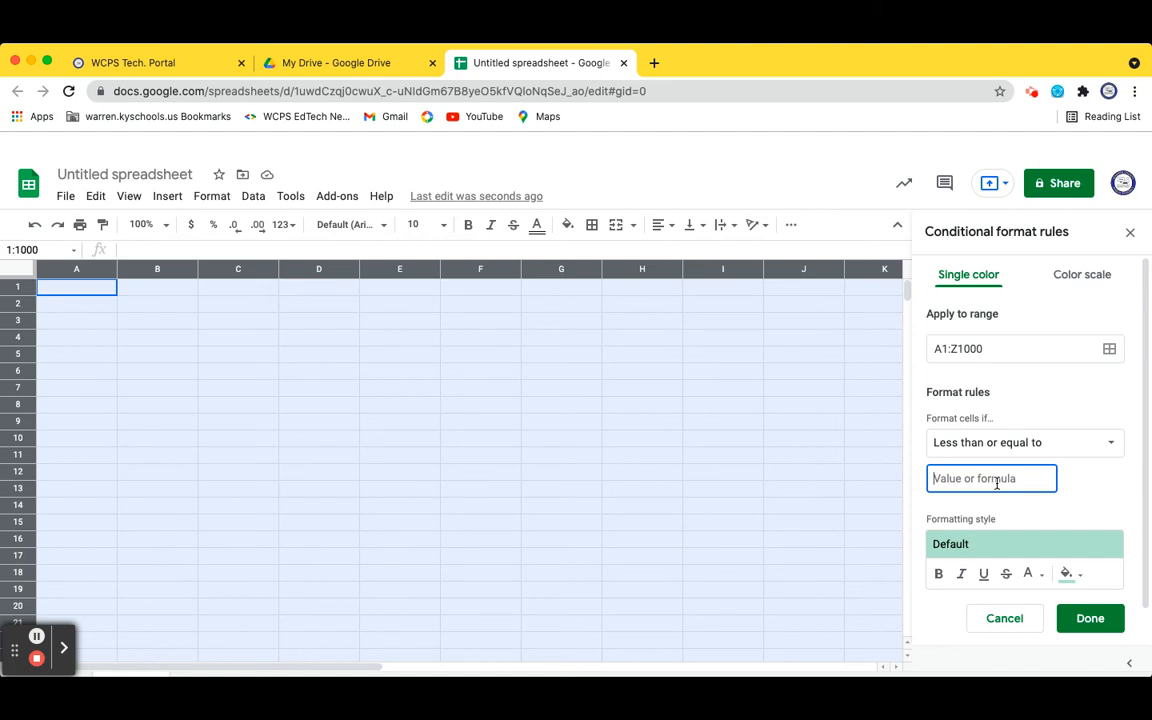
pyautogui.write('59')
pyautogui.click(1110, 505)
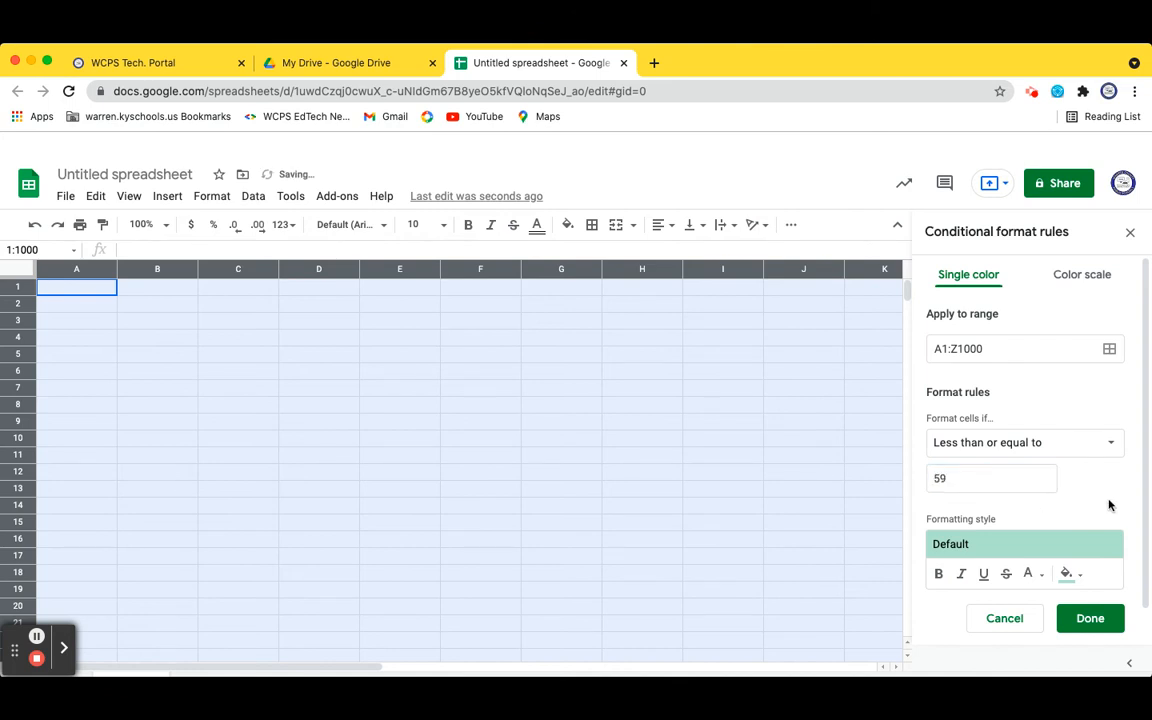
# Give the less-than-or-equal-to-59 rule a bright red fill and save it
pyautogui.click(1066, 575)
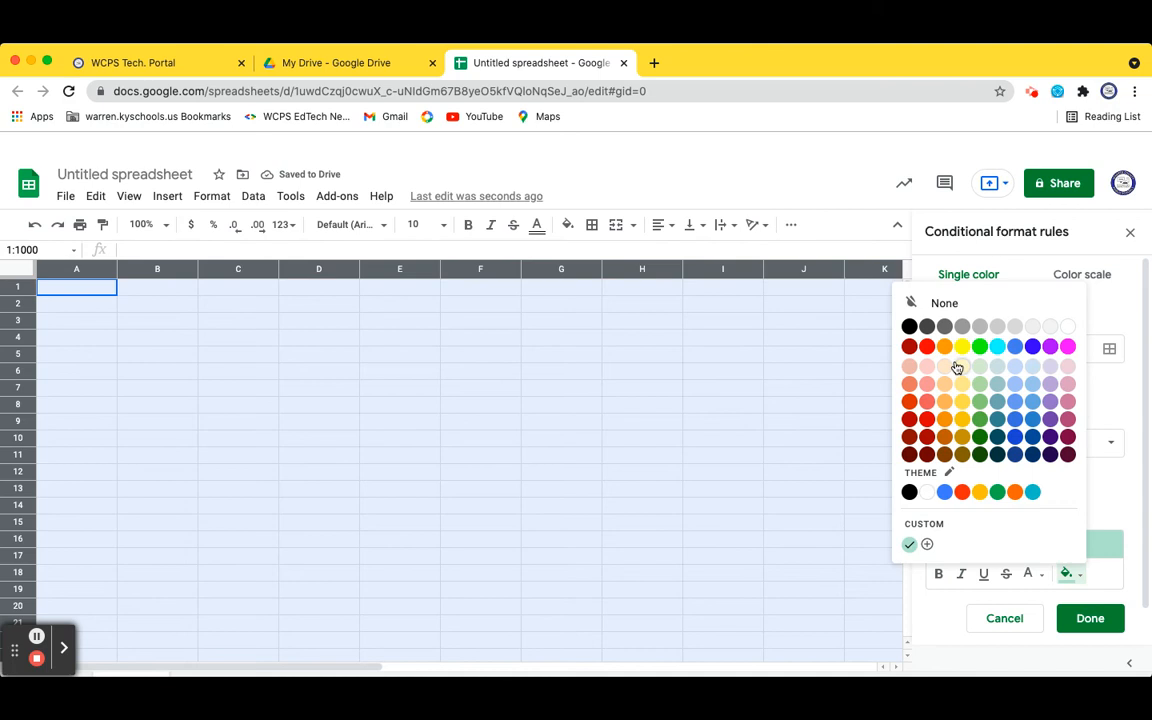
pyautogui.click(928, 347)
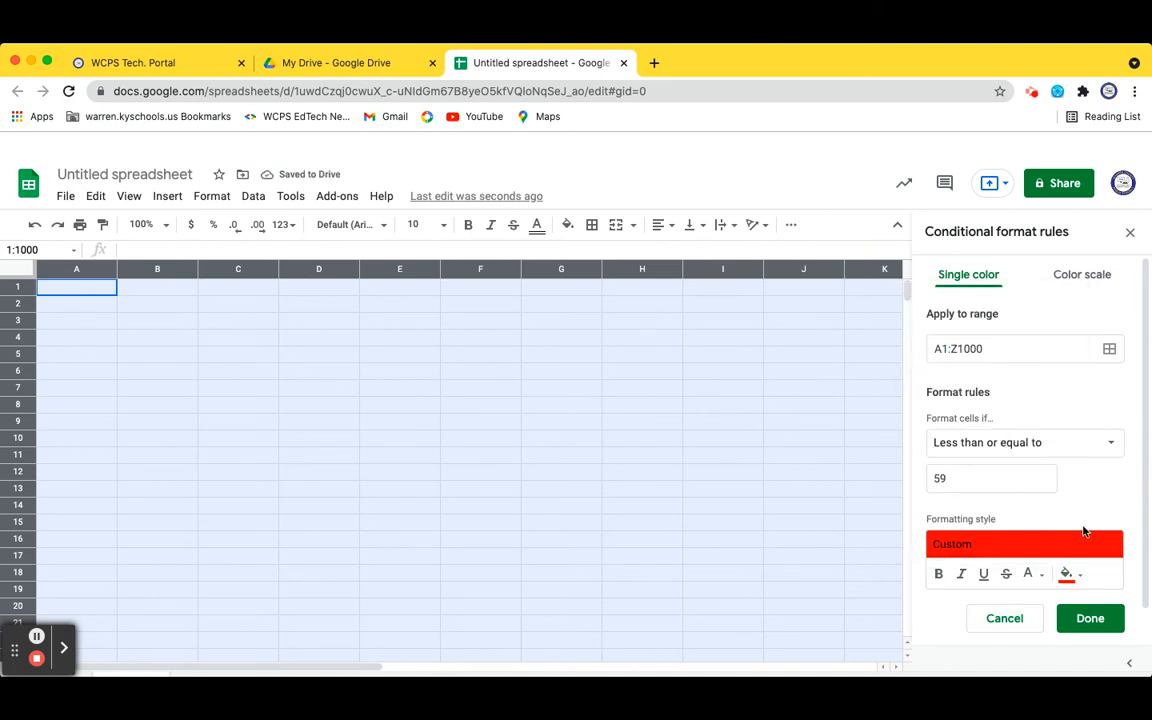
pyautogui.click(1096, 620)
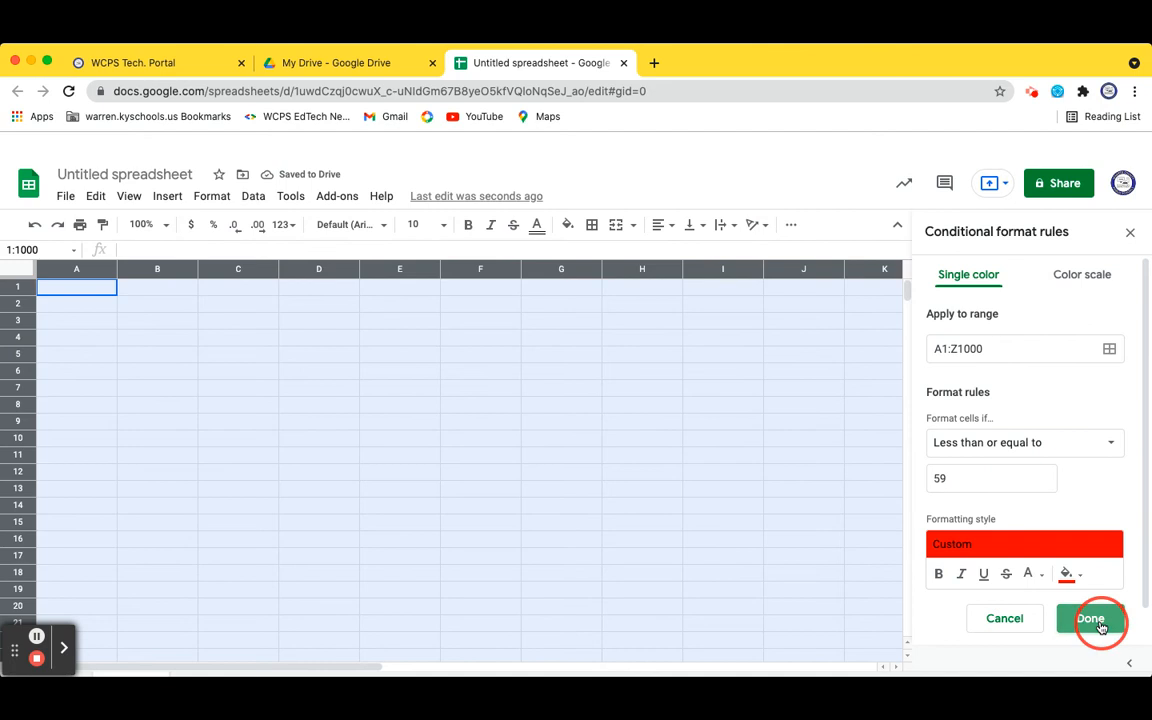
# Add a second conditional formatting rule for A1:Z1000 with the condition greater than or equal to 60
pyautogui.click(990, 341)
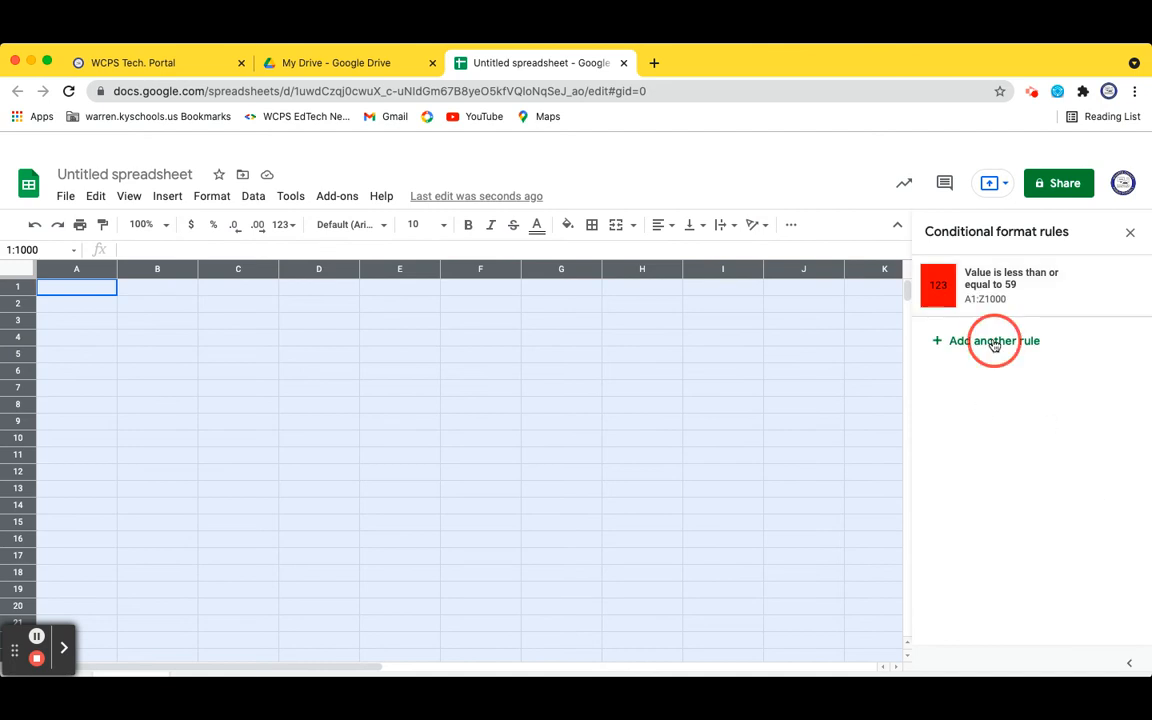
pyautogui.click(944, 446)
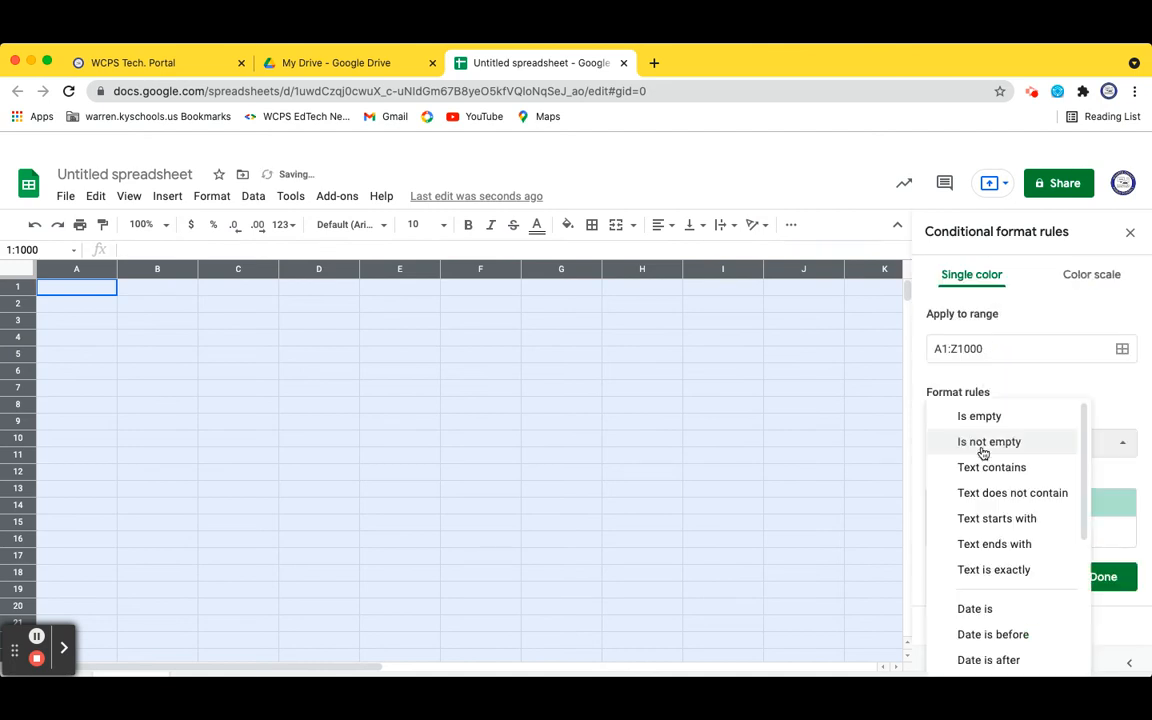
pyautogui.scroll(-3, 1025, 541)
pyautogui.scroll(-2, 1025, 541)
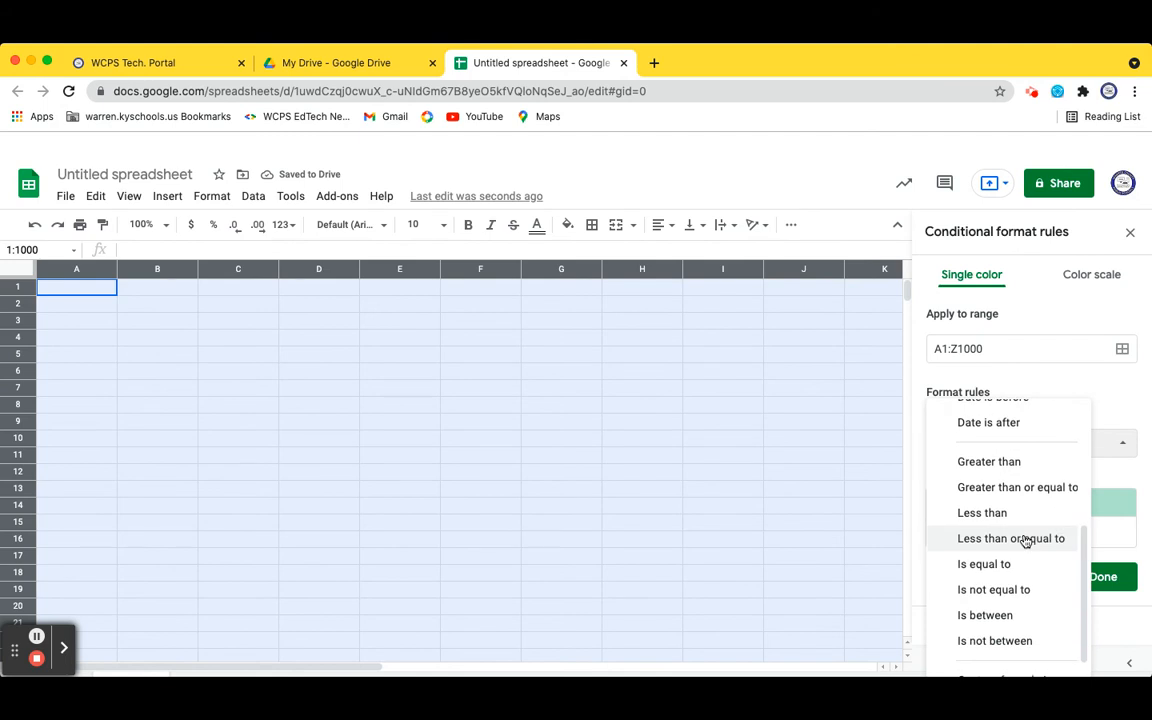
pyautogui.click(1040, 486)
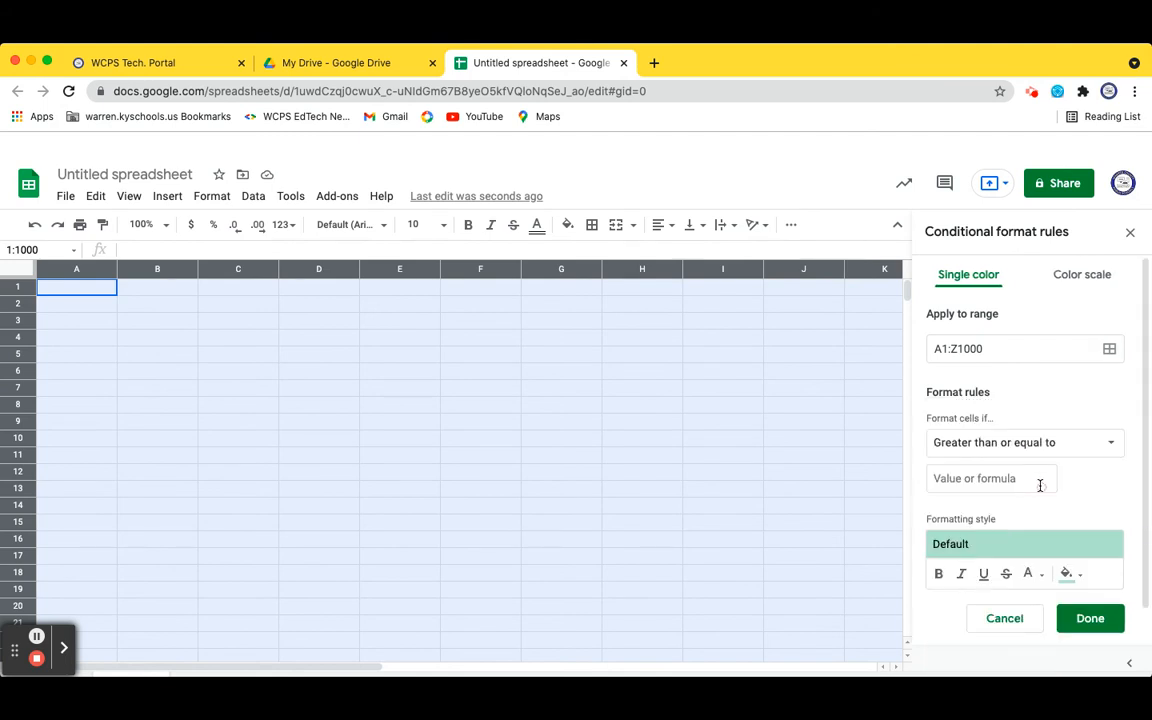
pyautogui.click(1007, 486)
pyautogui.write('60')
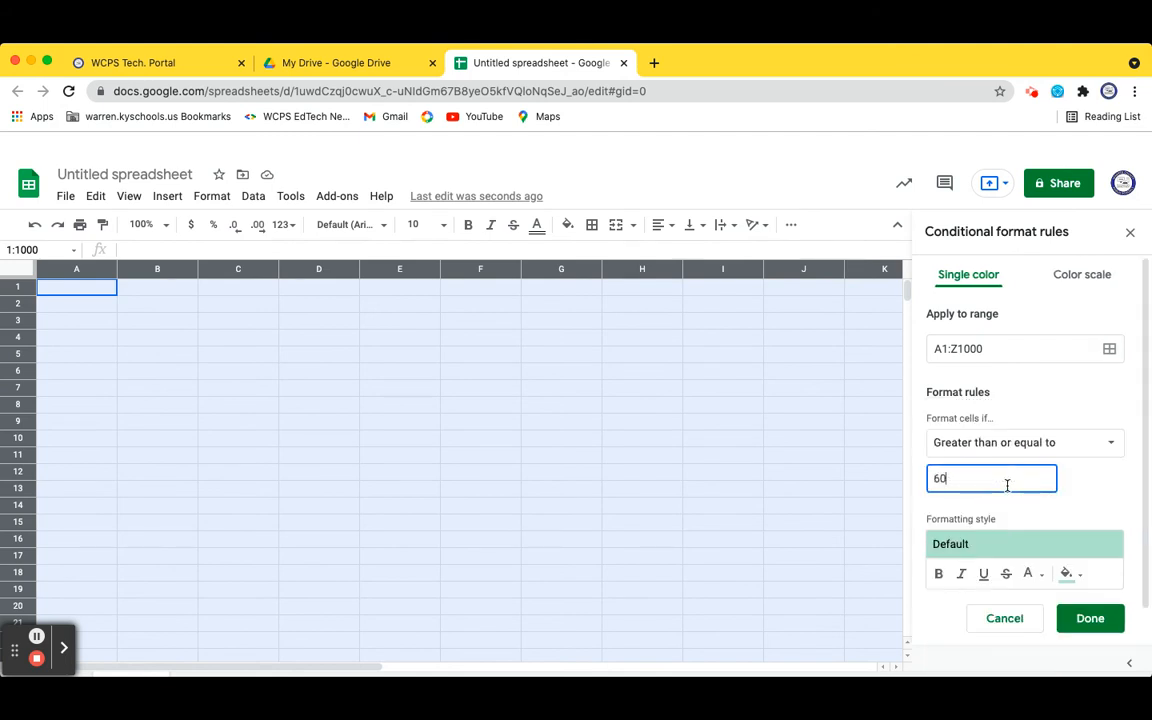
# Give the greater-than-or-equal-to-60 rule a bright yellow fill, save it and close the conditional formatting rules
pyautogui.click(1066, 573)
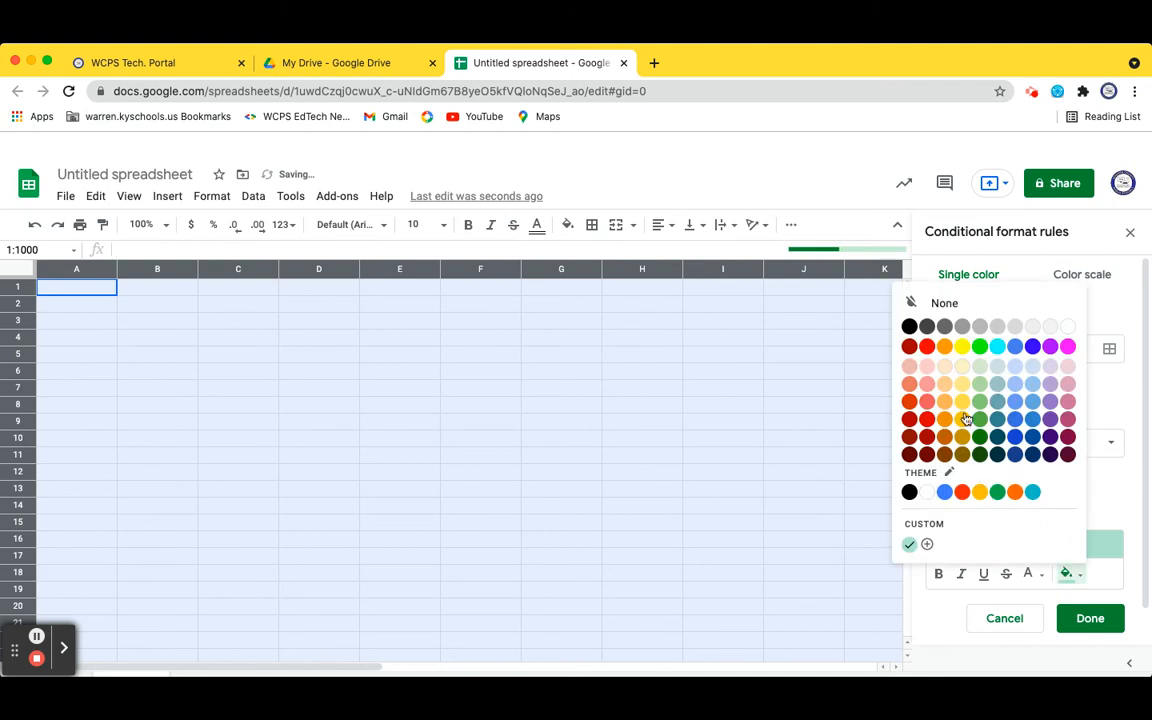
pyautogui.click(962, 346)
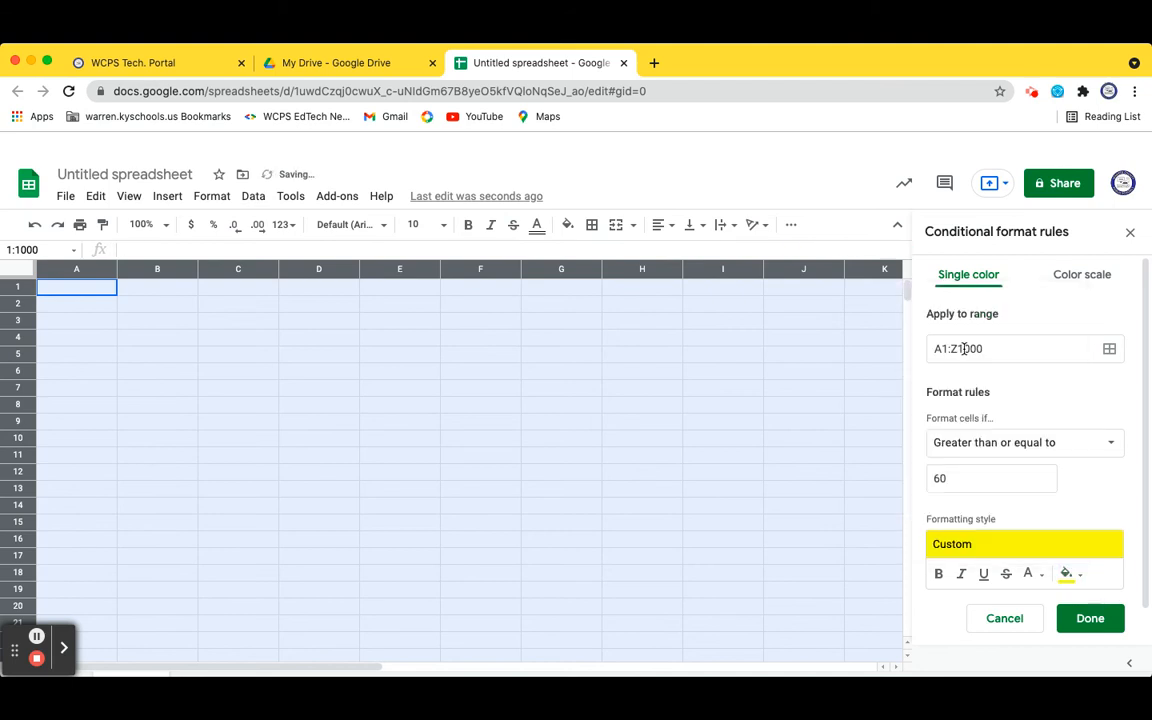
pyautogui.click(1090, 618)
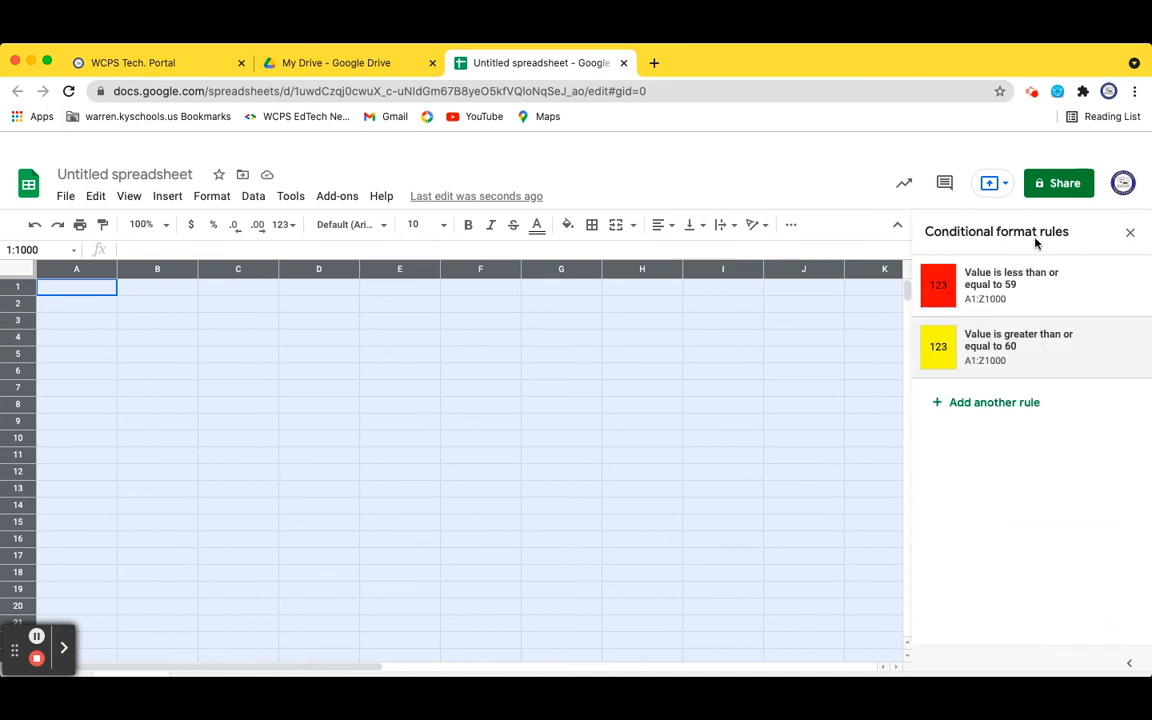
pyautogui.click(1130, 232)
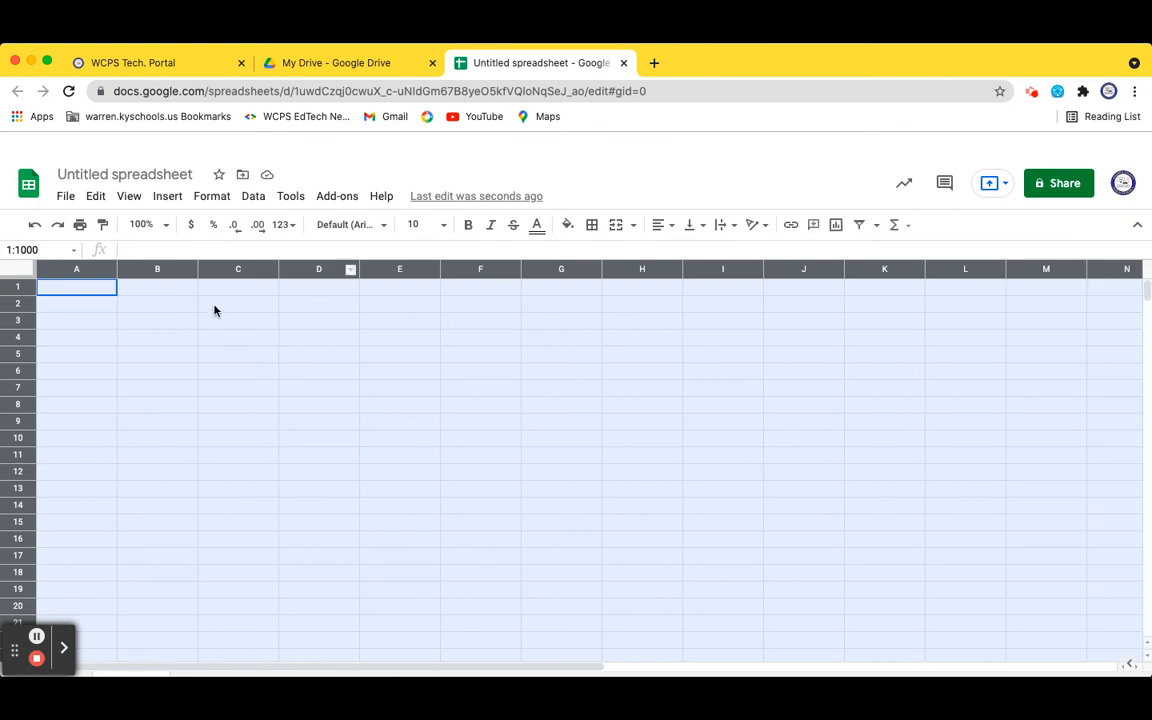
# Enter the test values 72, 99, 59, 57 and 4 in cells A1 to A5
pyautogui.click(86, 292)
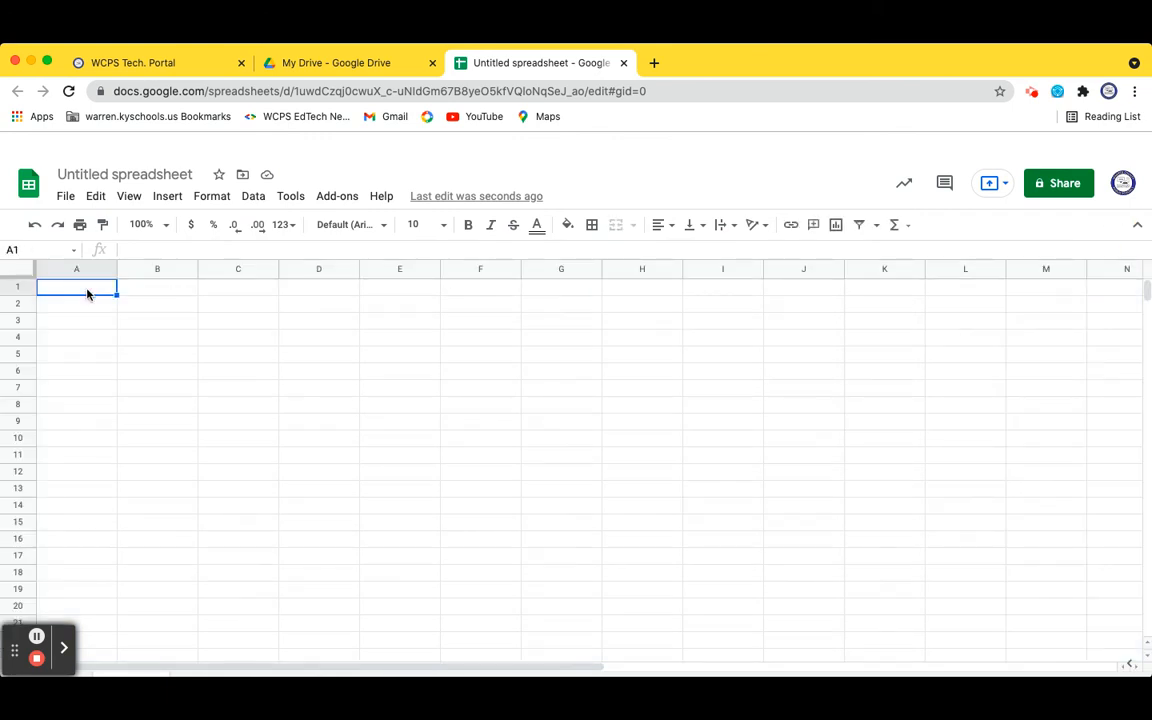
pyautogui.write('72')
pyautogui.press('Return')
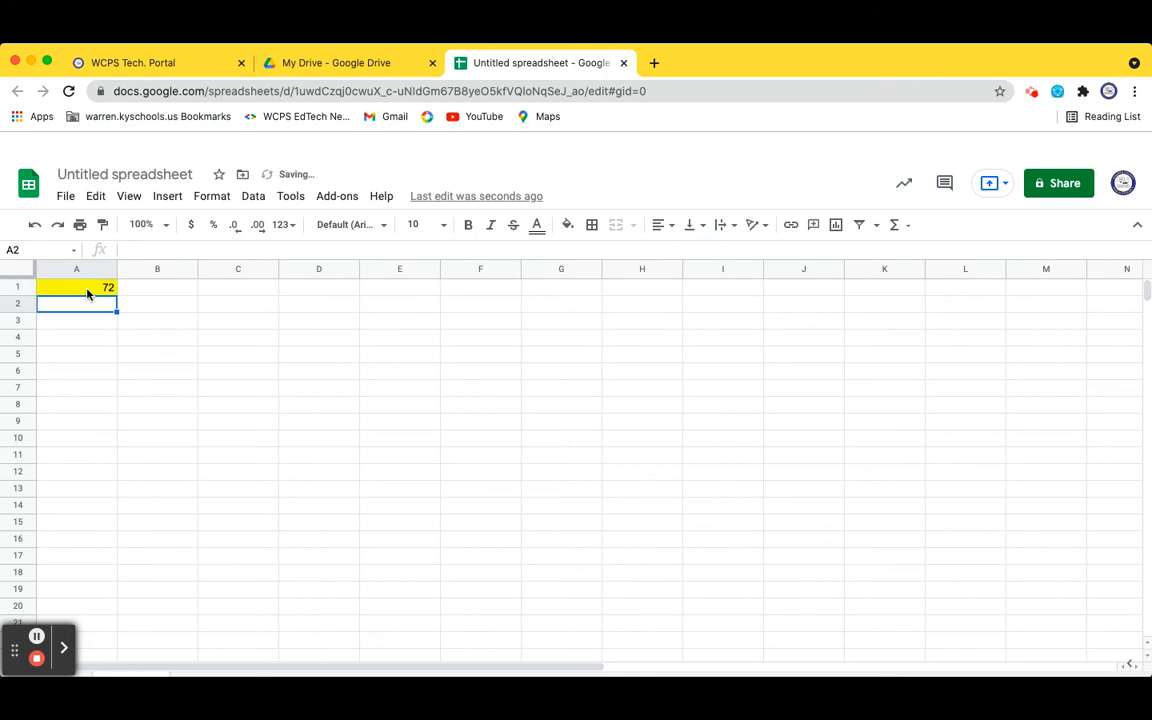
pyautogui.write('99')
pyautogui.press('Return')
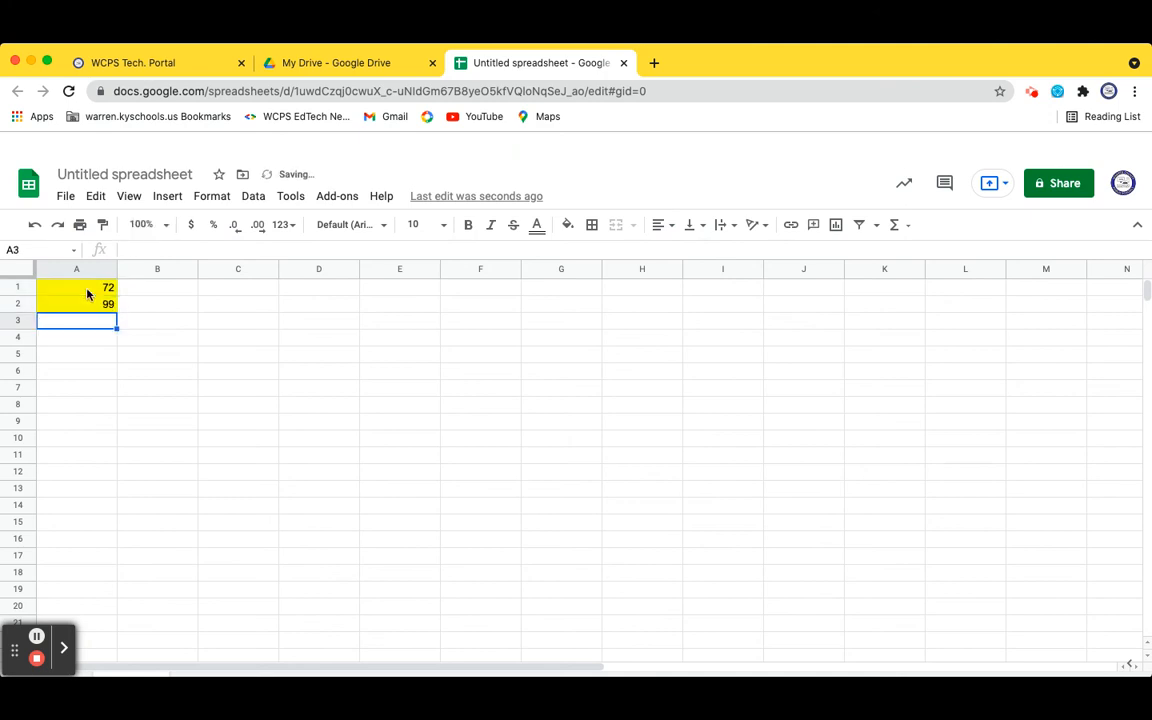
pyautogui.write('59')
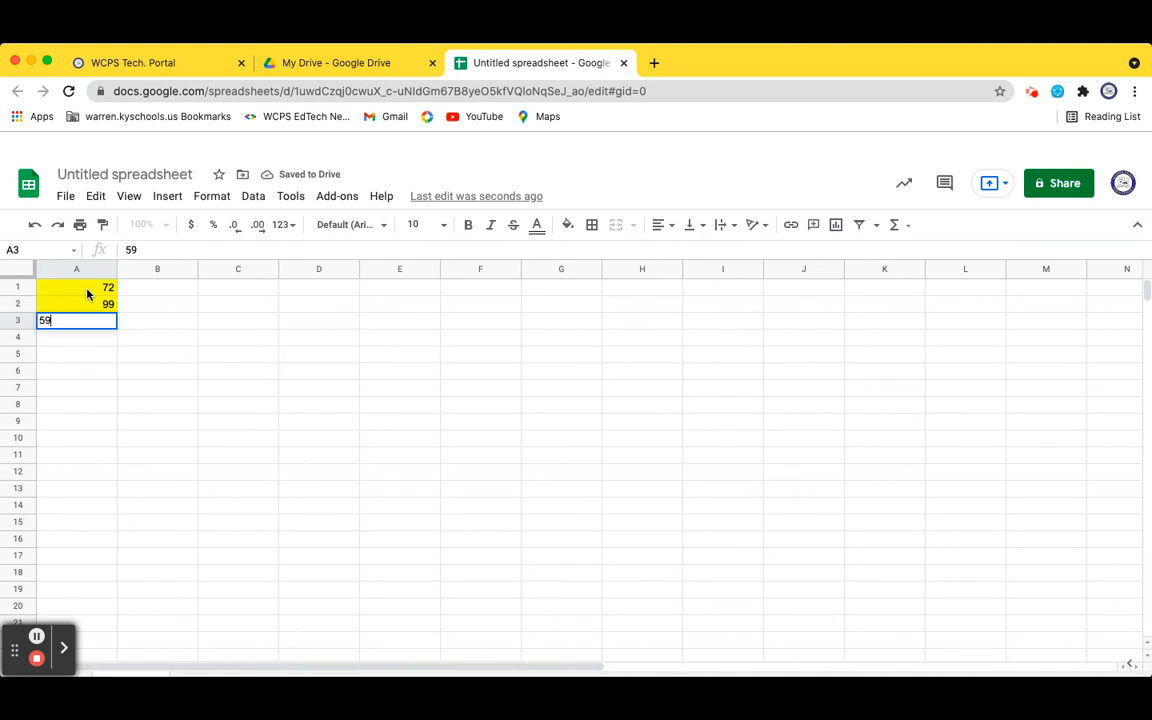
pyautogui.press('Return')
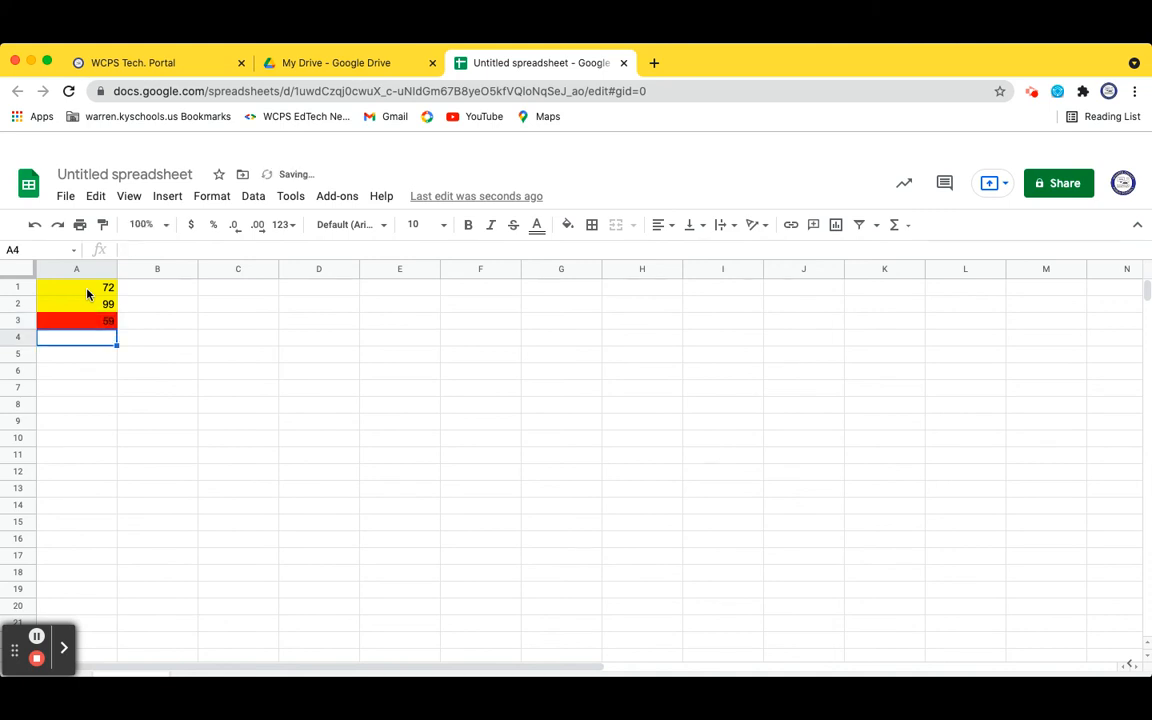
pyautogui.write('57')
pyautogui.press('Return')
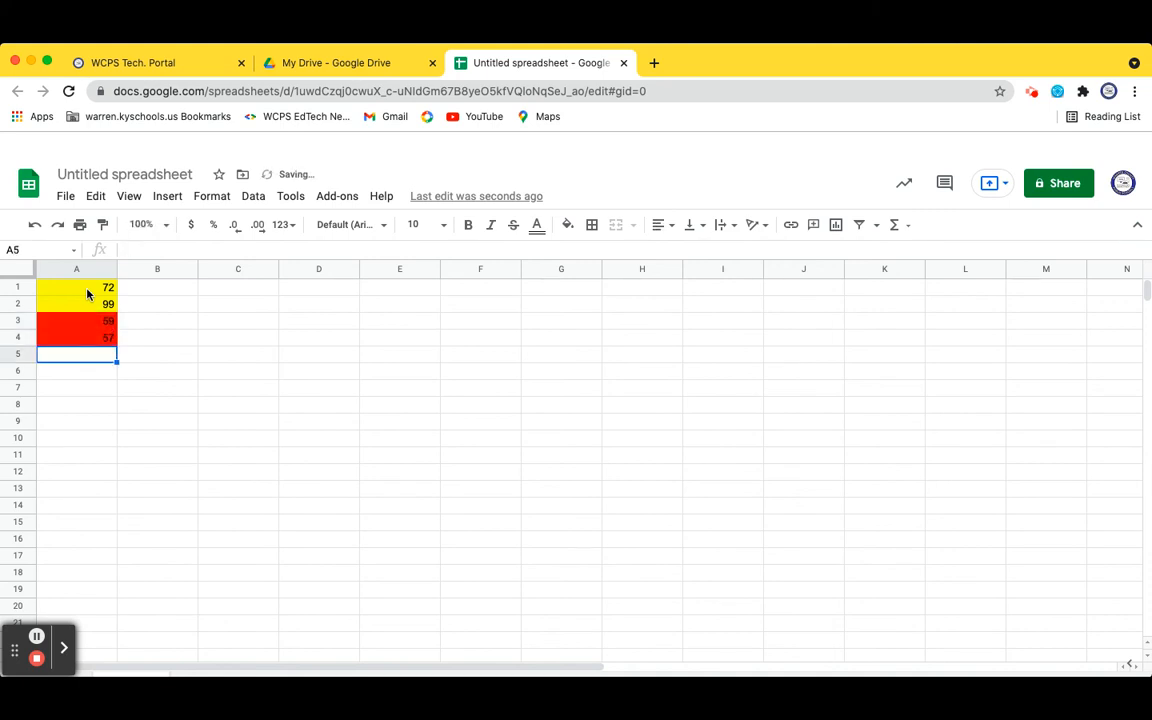
pyautogui.write('4')
pyautogui.press('Return')
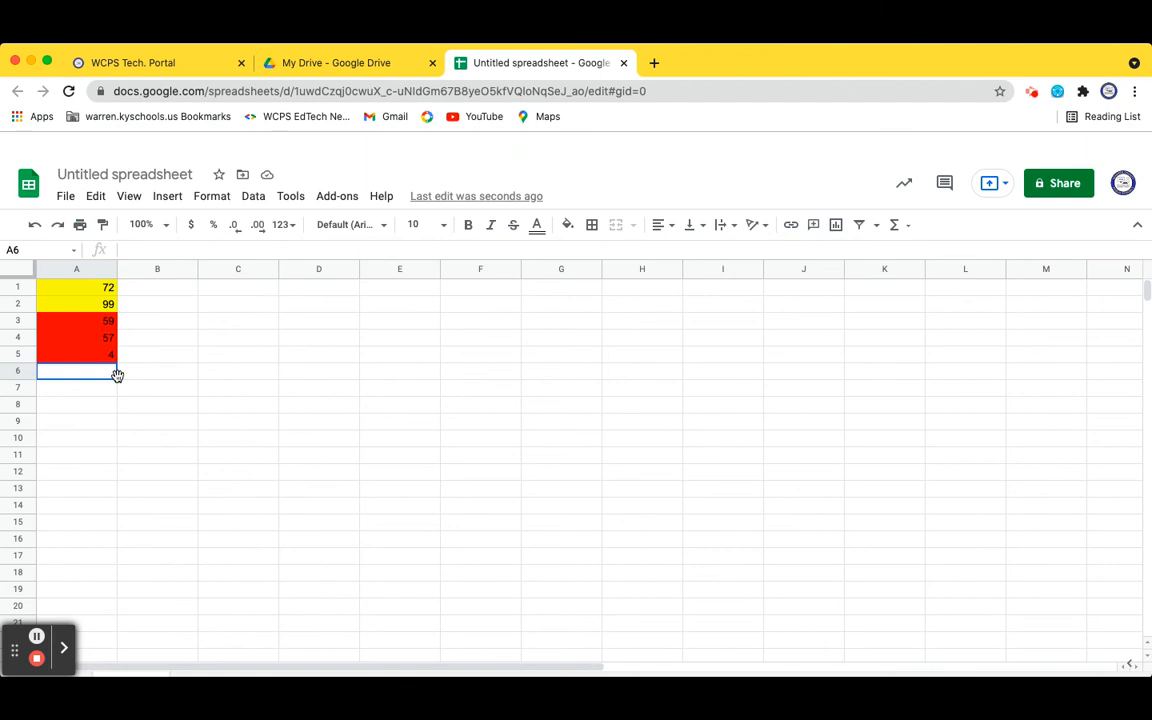
# Clear the values in A1:A6 and delete both conditional formatting rules from the sheet
pyautogui.moveTo(98, 374); pyautogui.dragTo(86, 286)
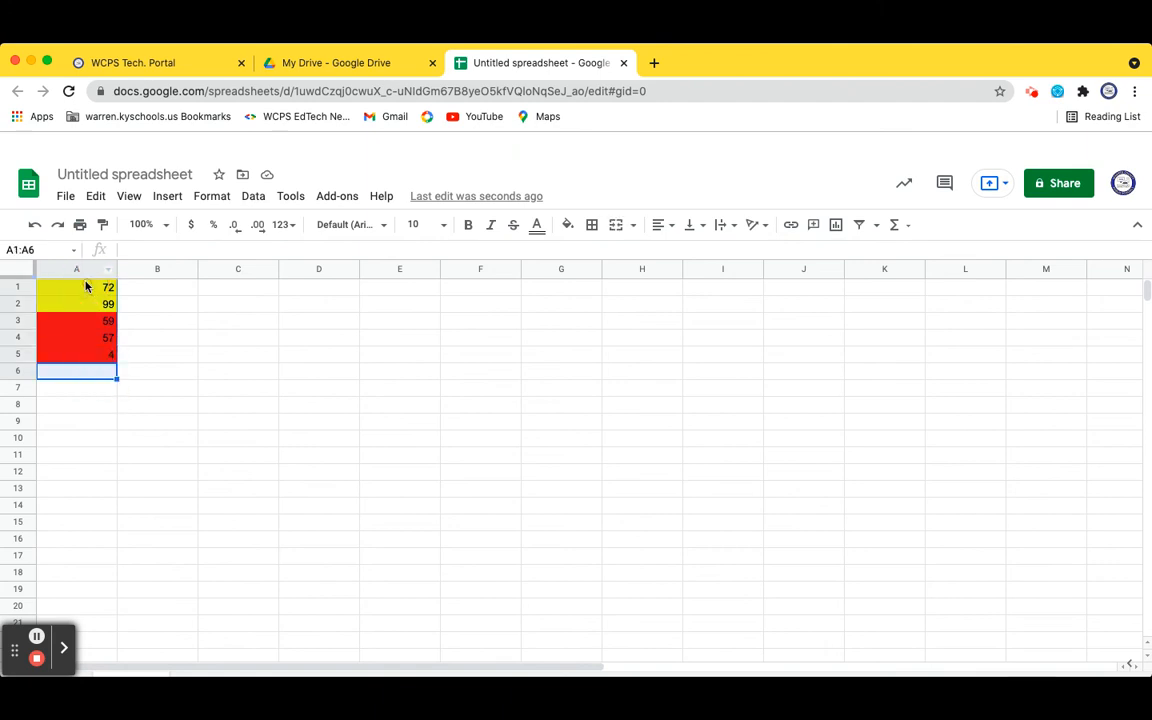
pyautogui.press('Delete')
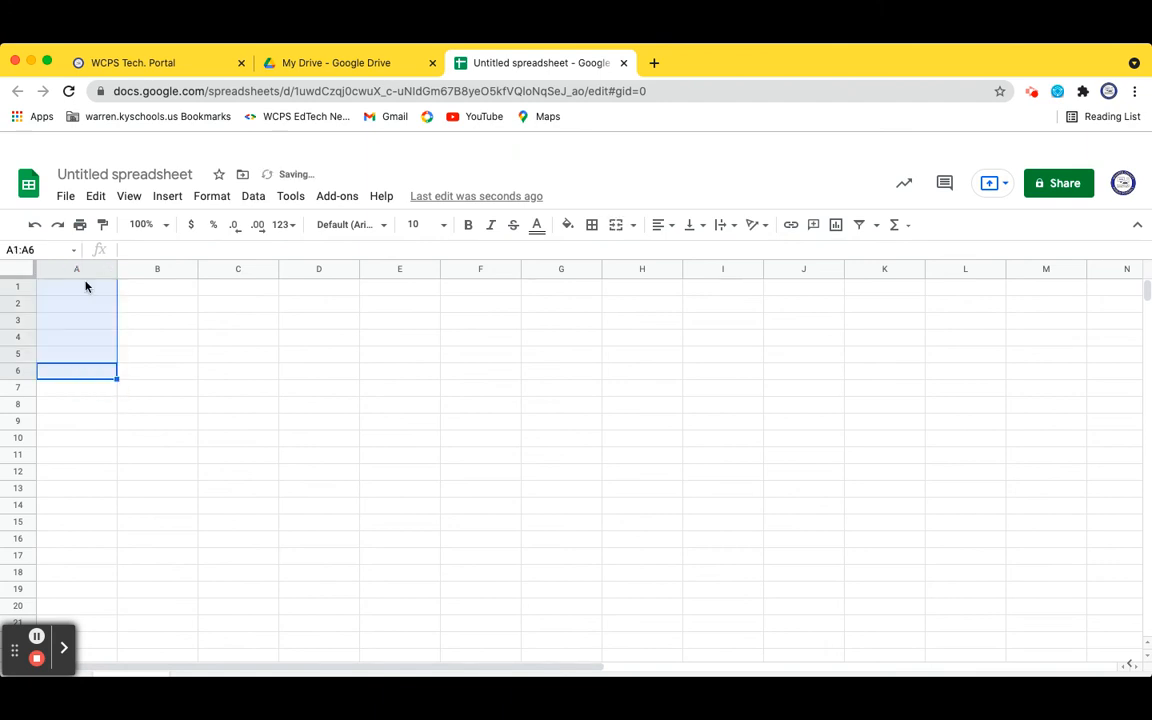
pyautogui.click(218, 204)
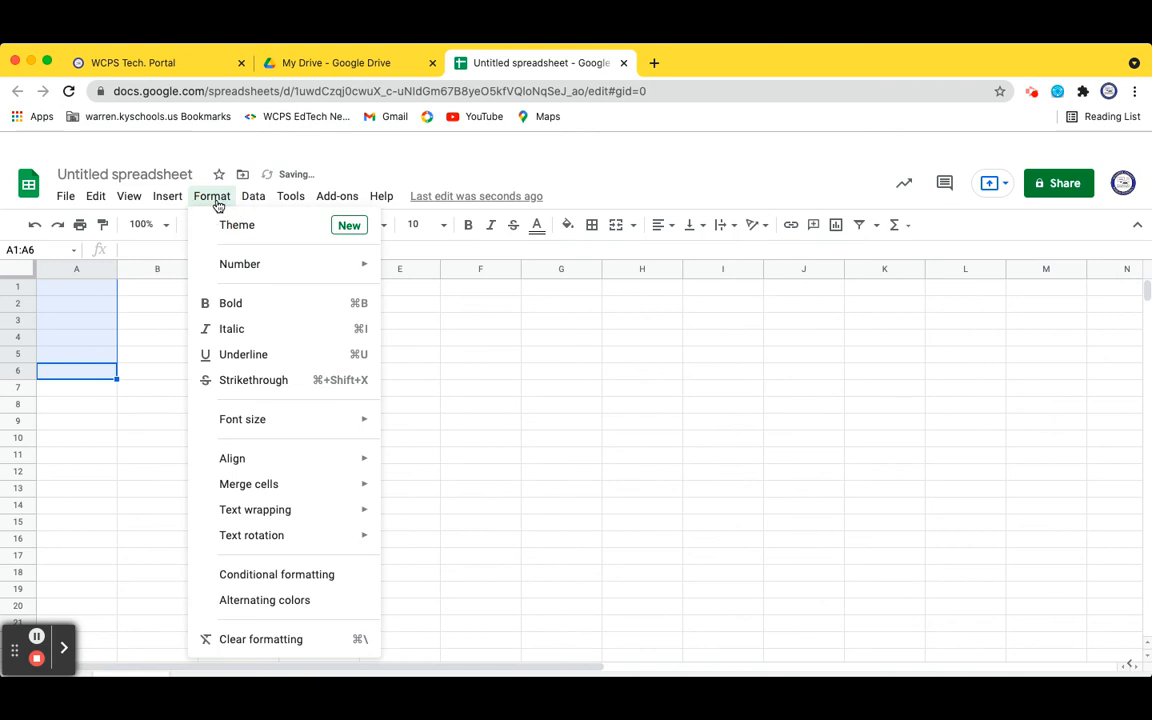
pyautogui.click(243, 583)
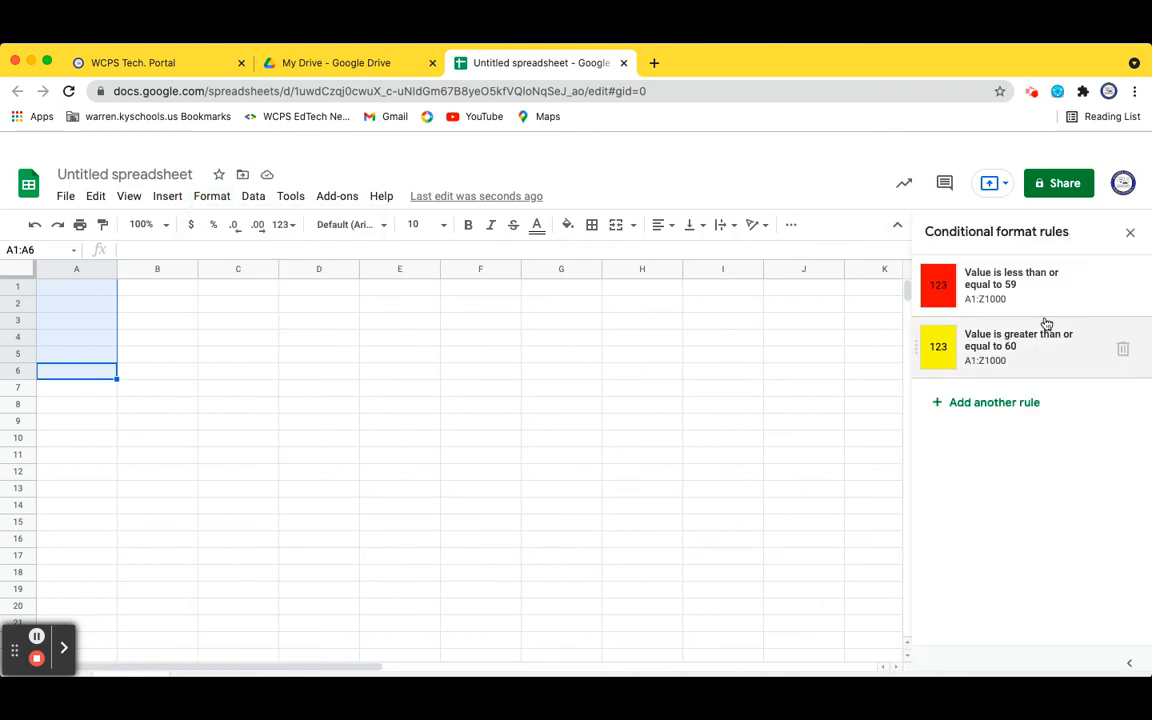
pyautogui.click(1123, 349)
pyautogui.click(1123, 287)
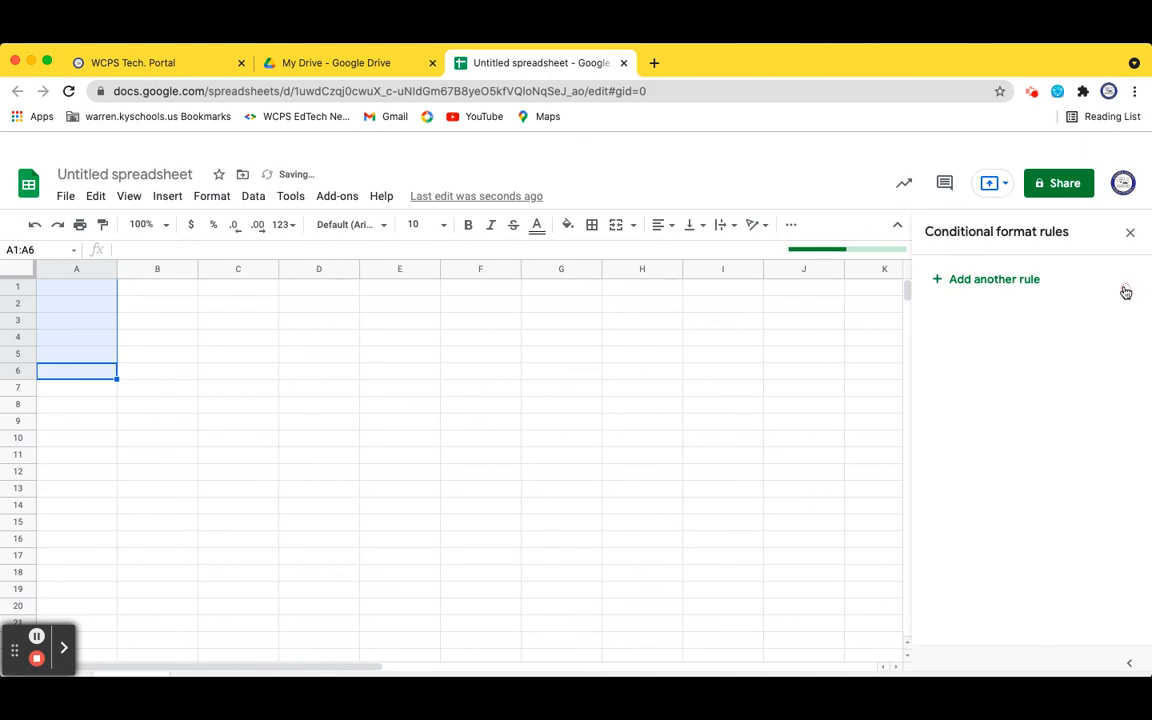
# Add a conditional formatting rule for A1:A6 that fills cells equal to 1 with medium green
pyautogui.click(980, 286)
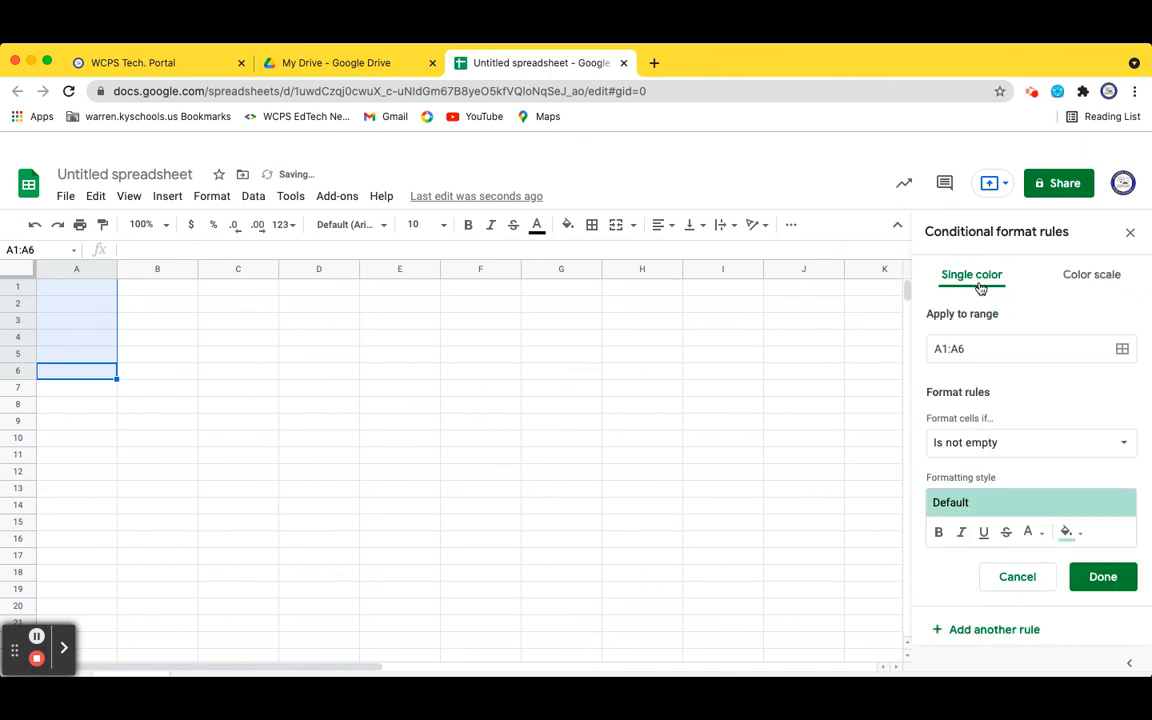
pyautogui.click(1008, 446)
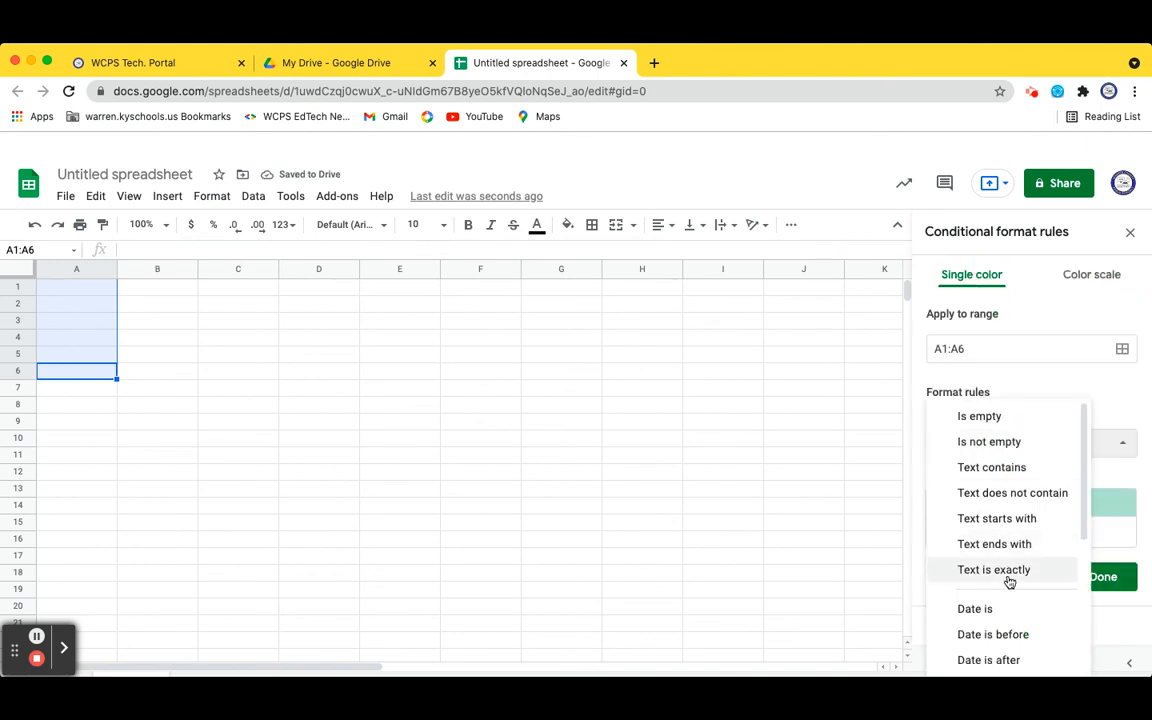
pyautogui.scroll(-5, 1010, 582)
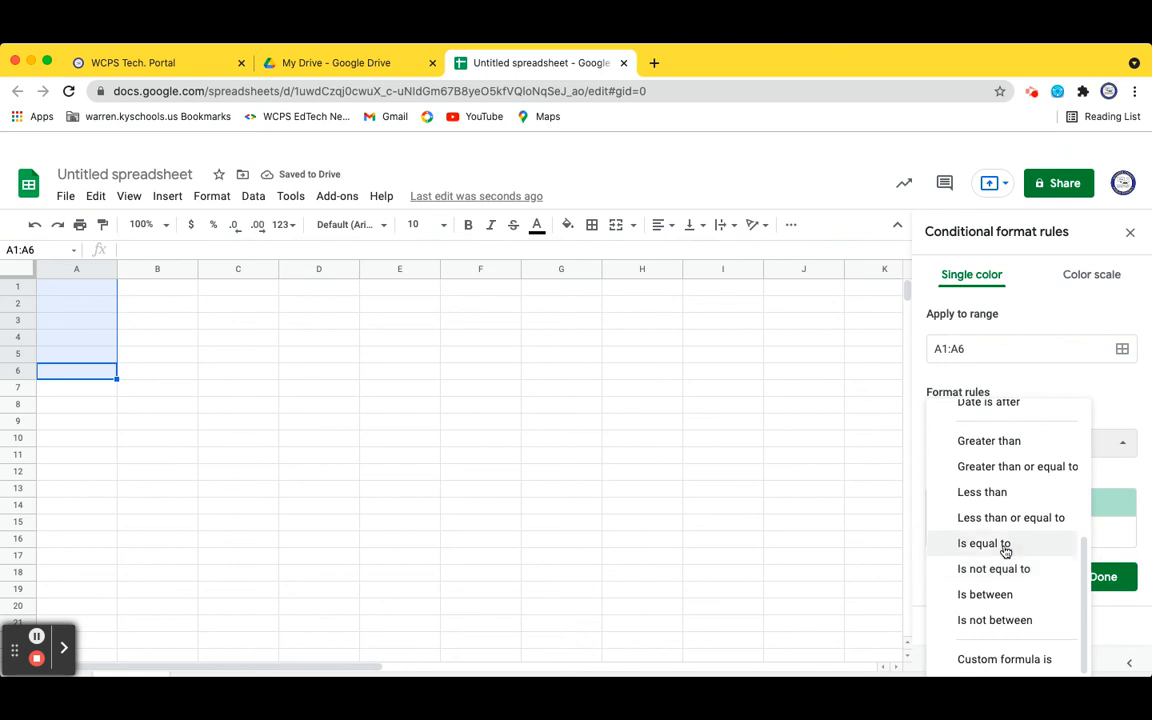
pyautogui.click(1003, 545)
pyautogui.click(974, 478)
pyautogui.write('1')
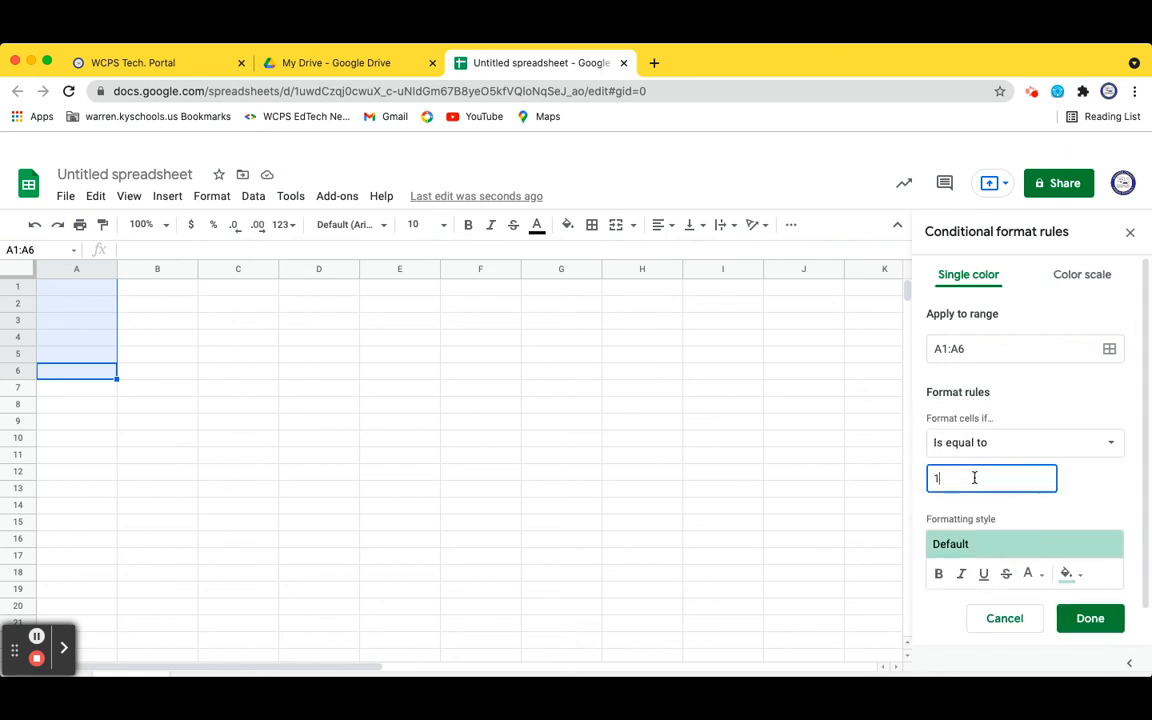
pyautogui.click(1066, 573)
pyautogui.click(981, 400)
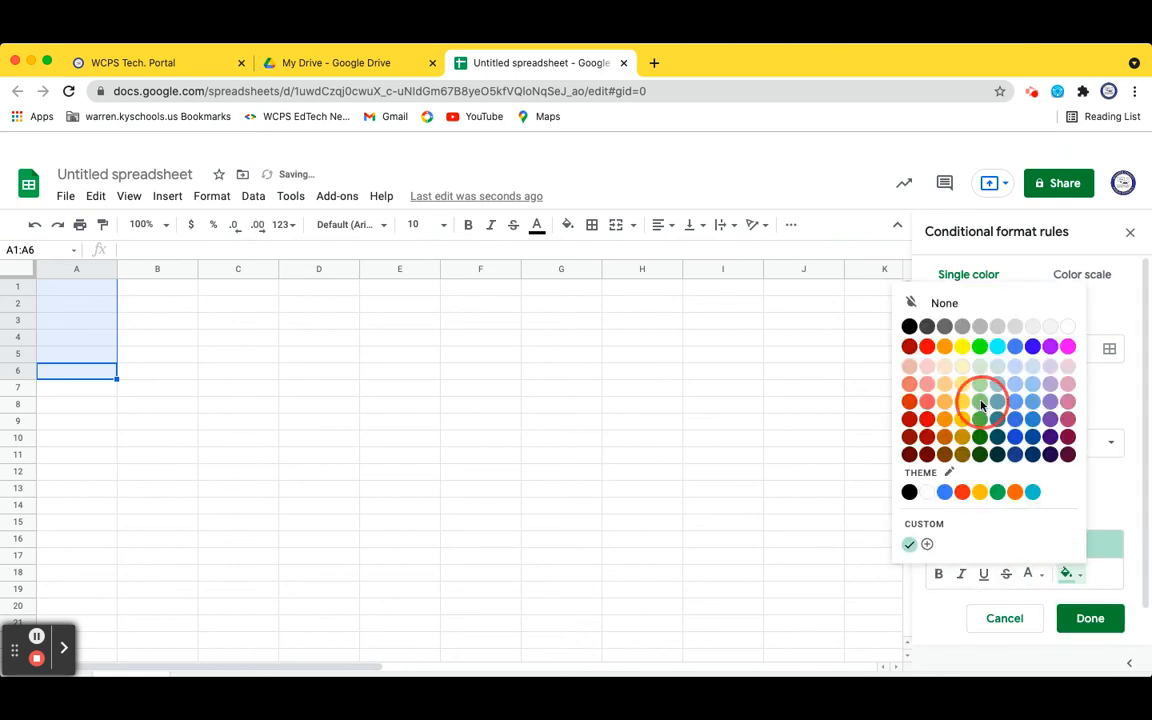
pyautogui.click(1090, 618)
# Add another conditional formatting rule for A1:A6 that fills cells equal to 2 with bright red
pyautogui.click(995, 340)
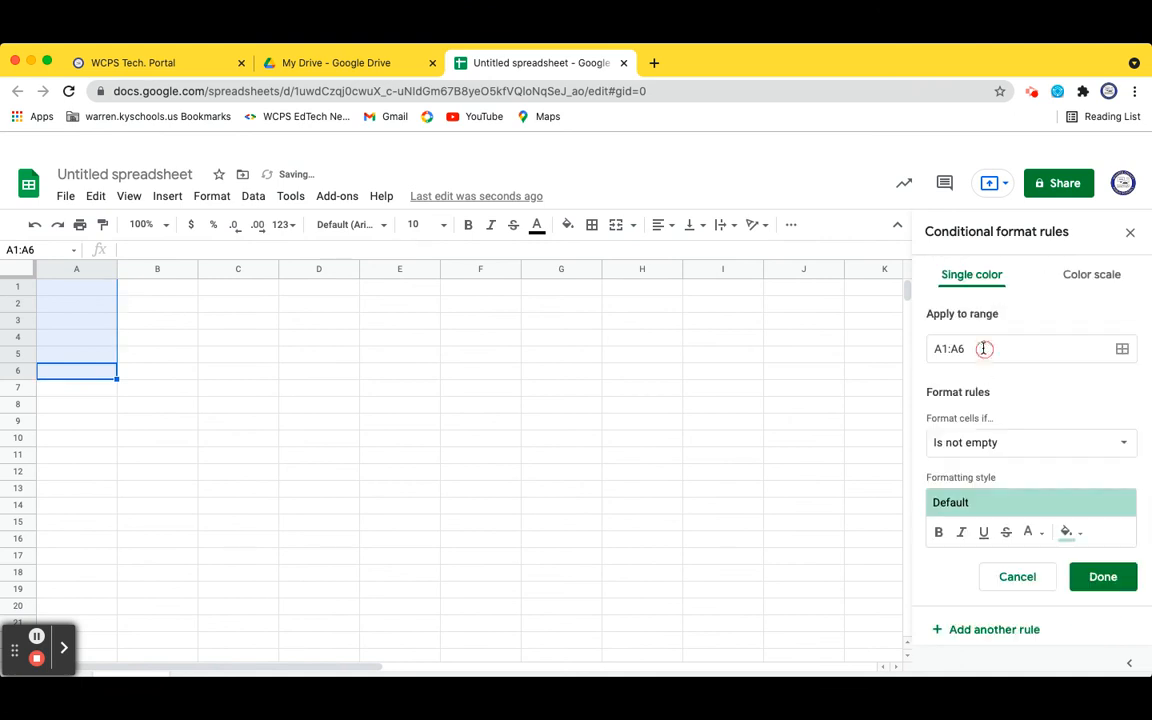
pyautogui.click(997, 462)
pyautogui.scroll(-3, 997, 462)
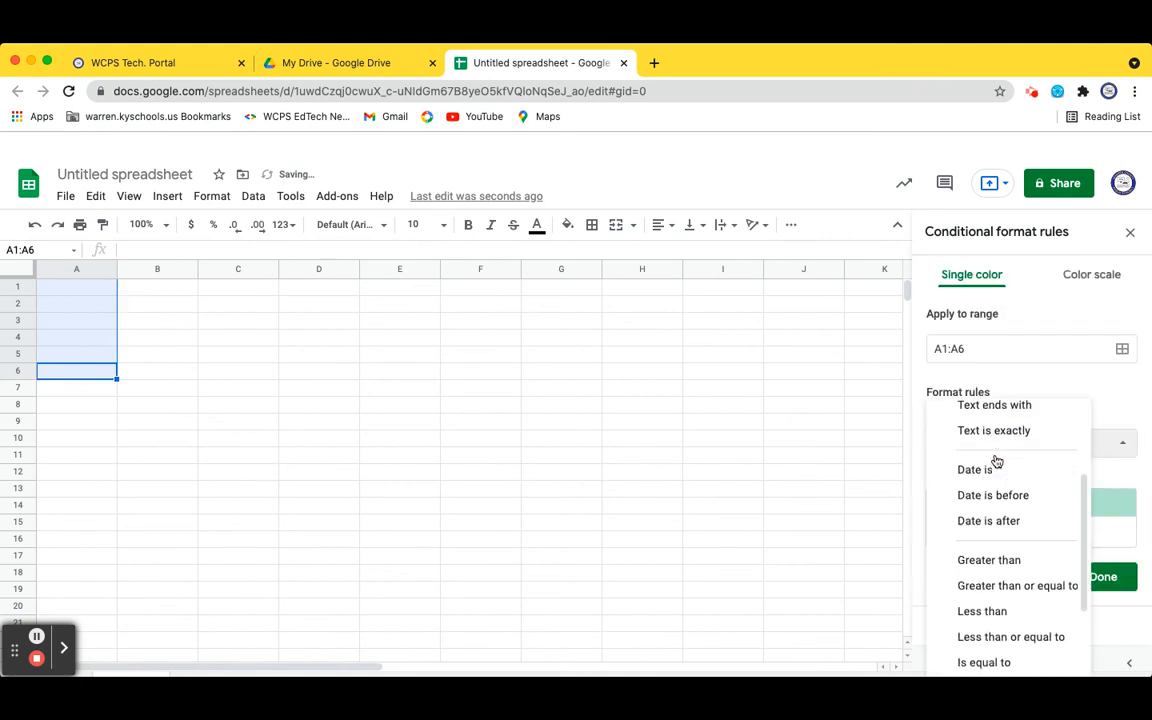
pyautogui.click(1002, 634)
pyautogui.click(960, 477)
pyautogui.write('2')
pyautogui.click(1067, 573)
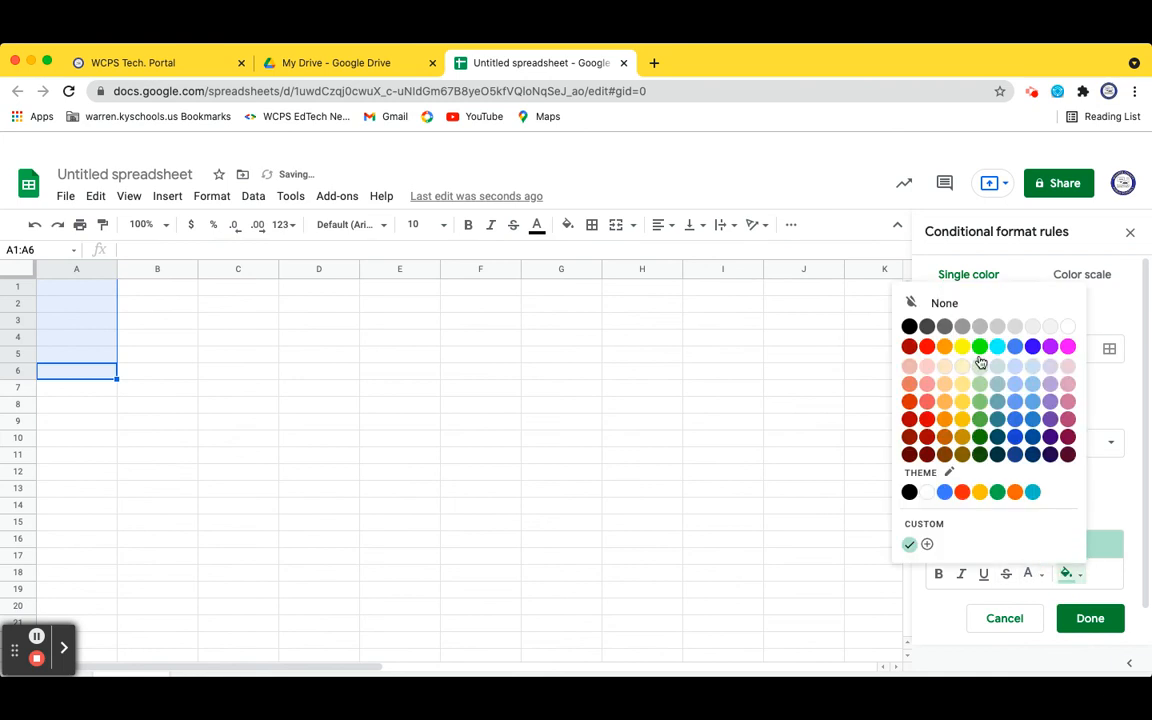
pyautogui.click(927, 346)
pyautogui.click(1097, 620)
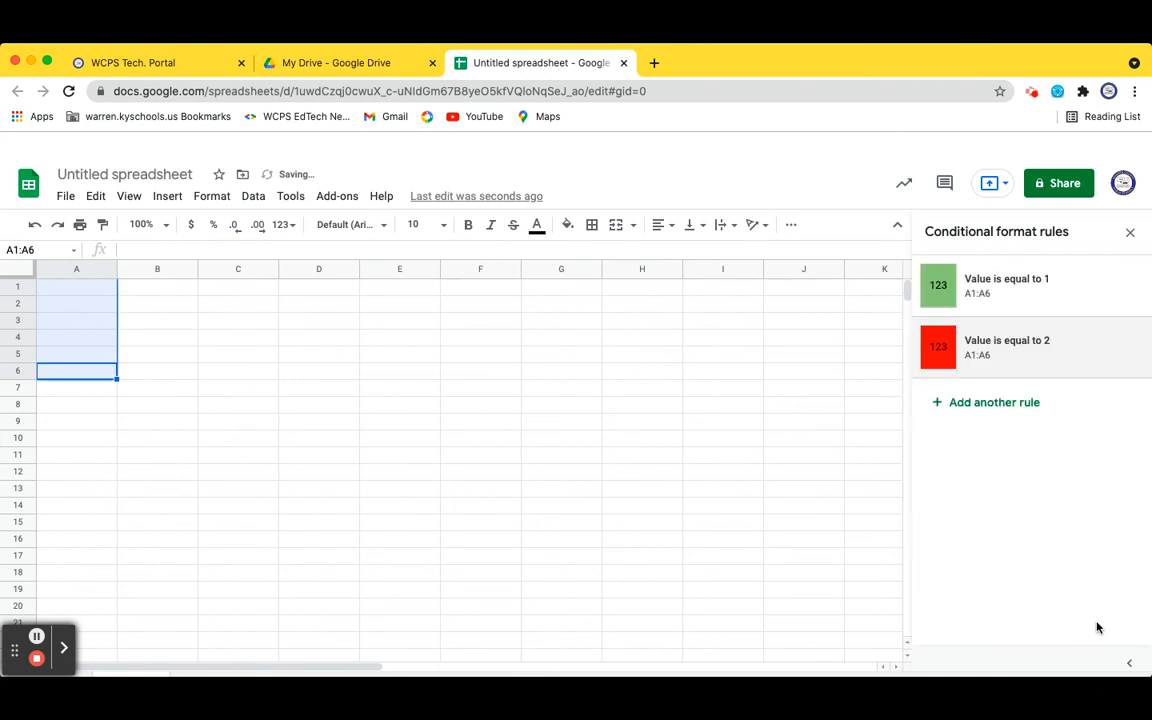
# Add a third conditional formatting rule for A1:A6 that fills cells equal to 3 with black
pyautogui.click(985, 405)
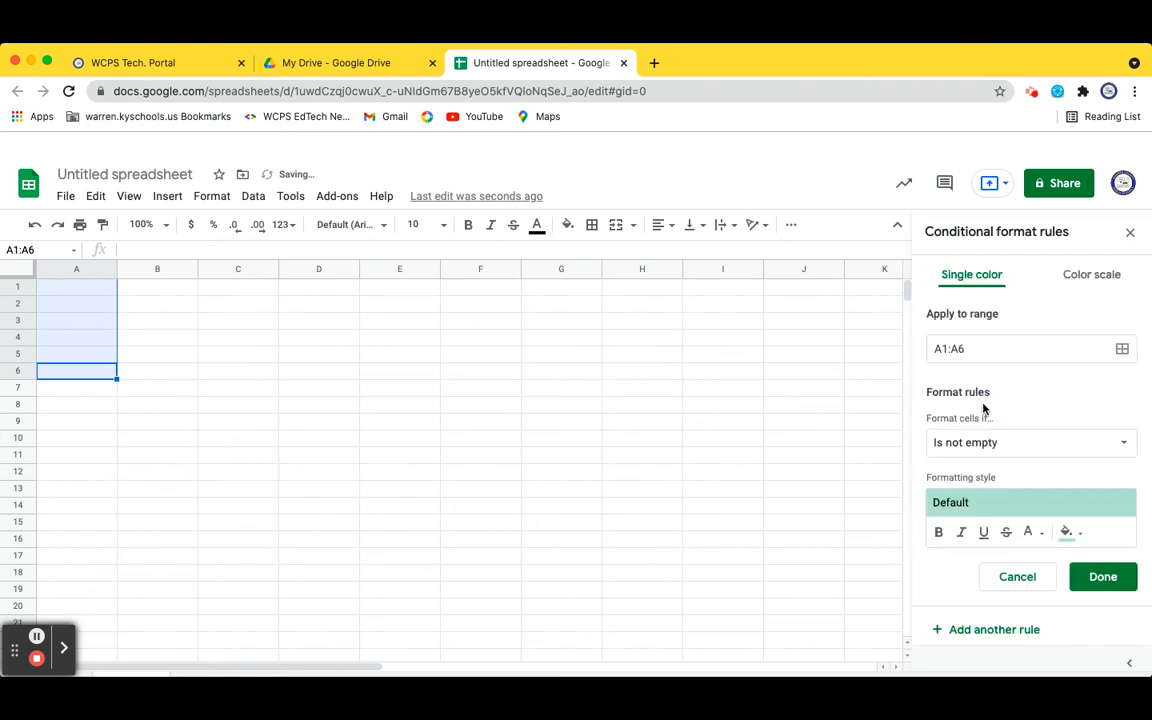
pyautogui.click(1018, 450)
pyautogui.scroll(-5, 1018, 452)
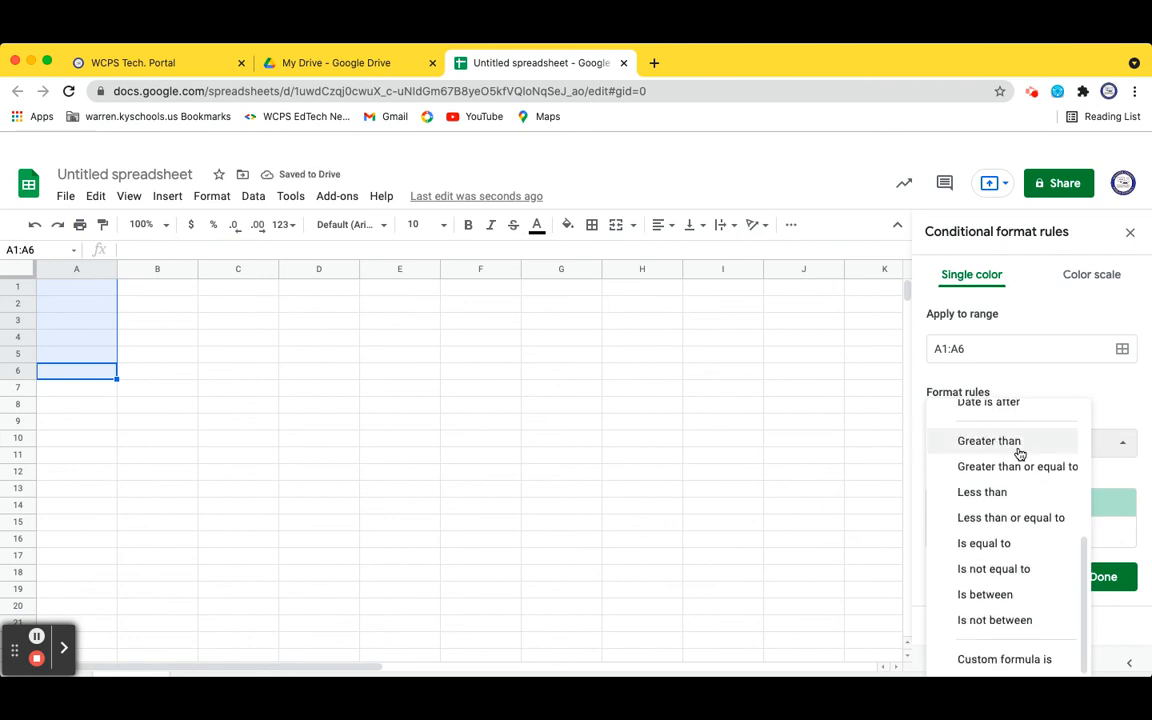
pyautogui.click(995, 543)
pyautogui.click(983, 472)
pyautogui.write('5')
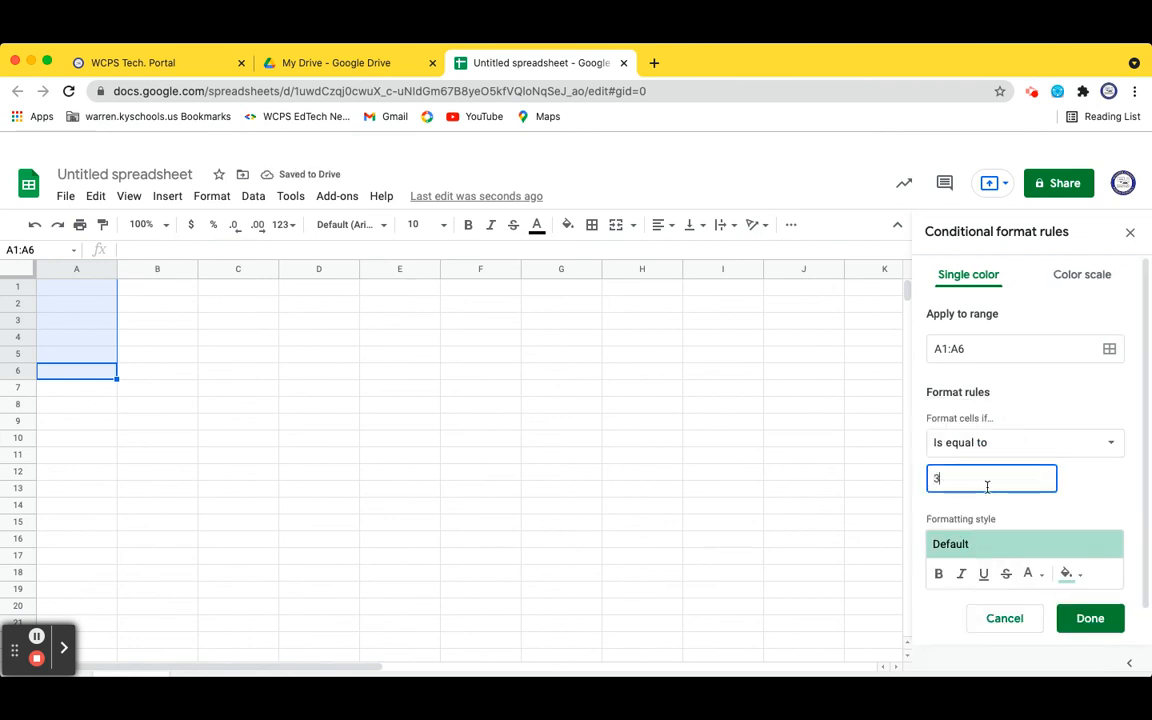
pyautogui.click(1067, 574)
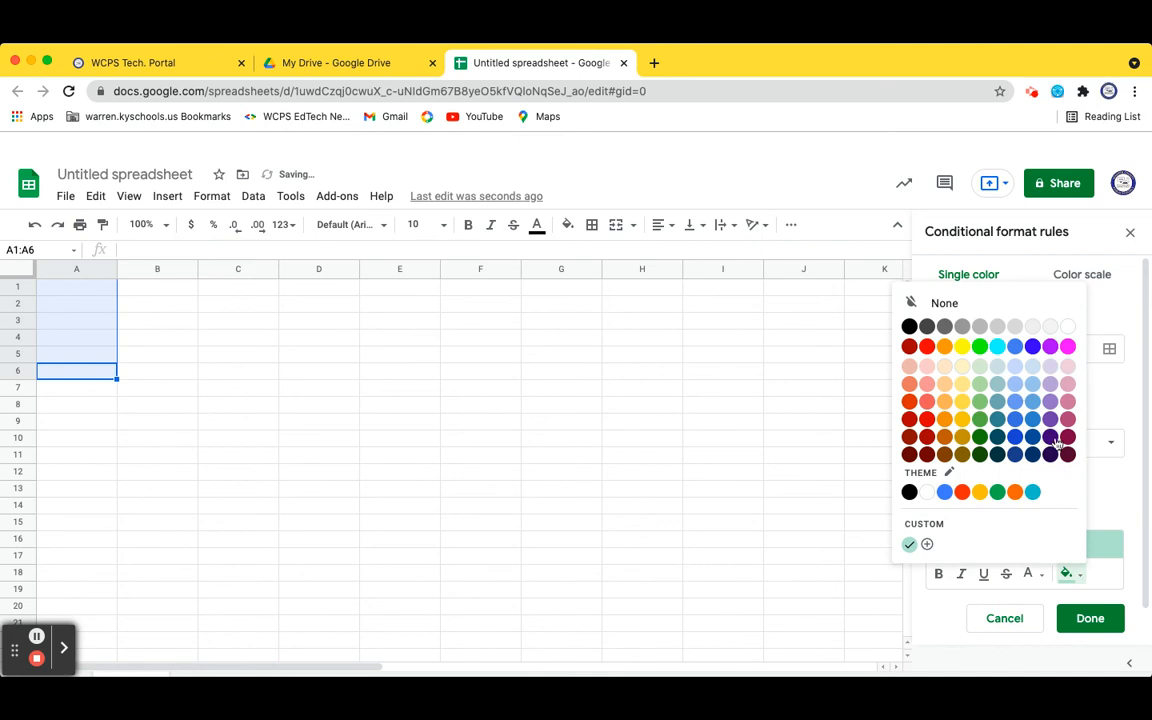
pyautogui.click(909, 327)
pyautogui.click(1090, 618)
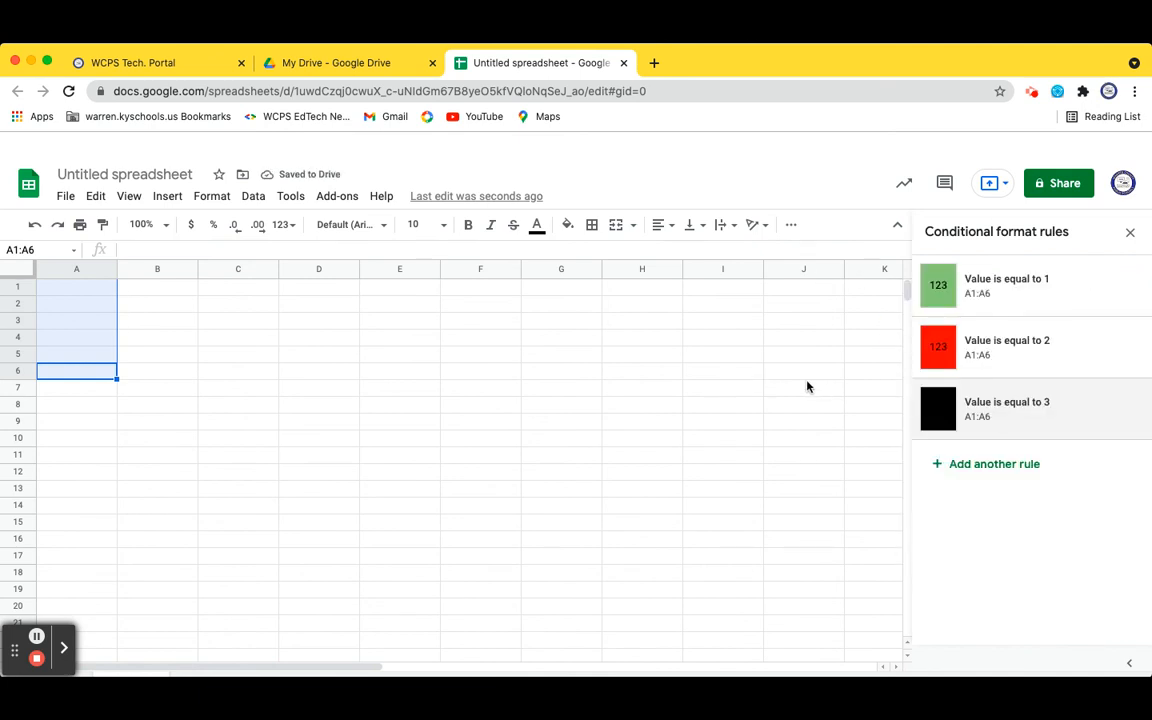
# Narrow columns A through H together to less than half their default width
pyautogui.click(262, 437)
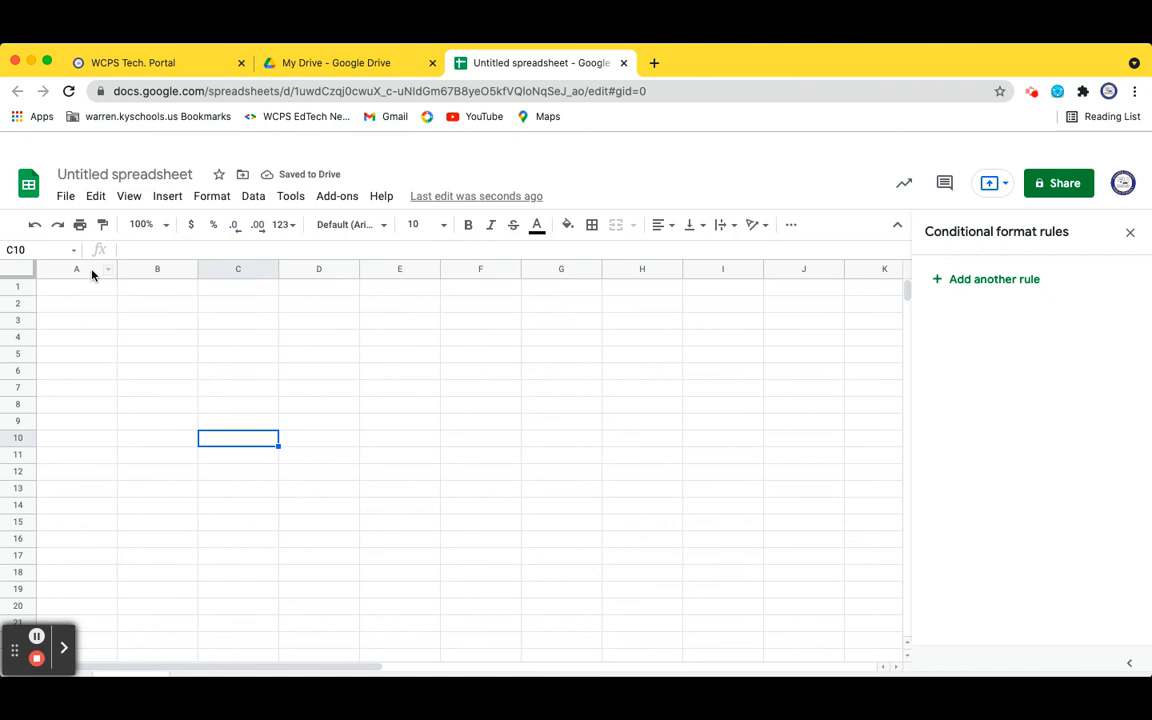
pyautogui.moveTo(92, 270); pyautogui.dragTo(625, 268)
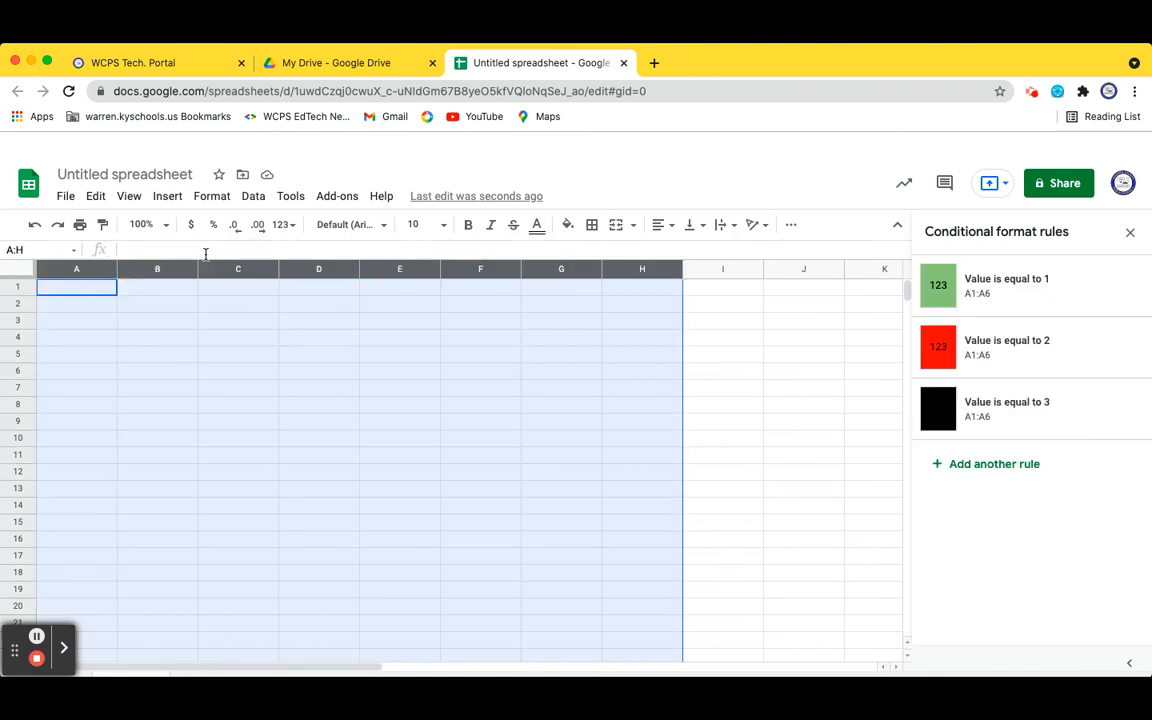
pyautogui.moveTo(198, 265); pyautogui.dragTo(154, 265)
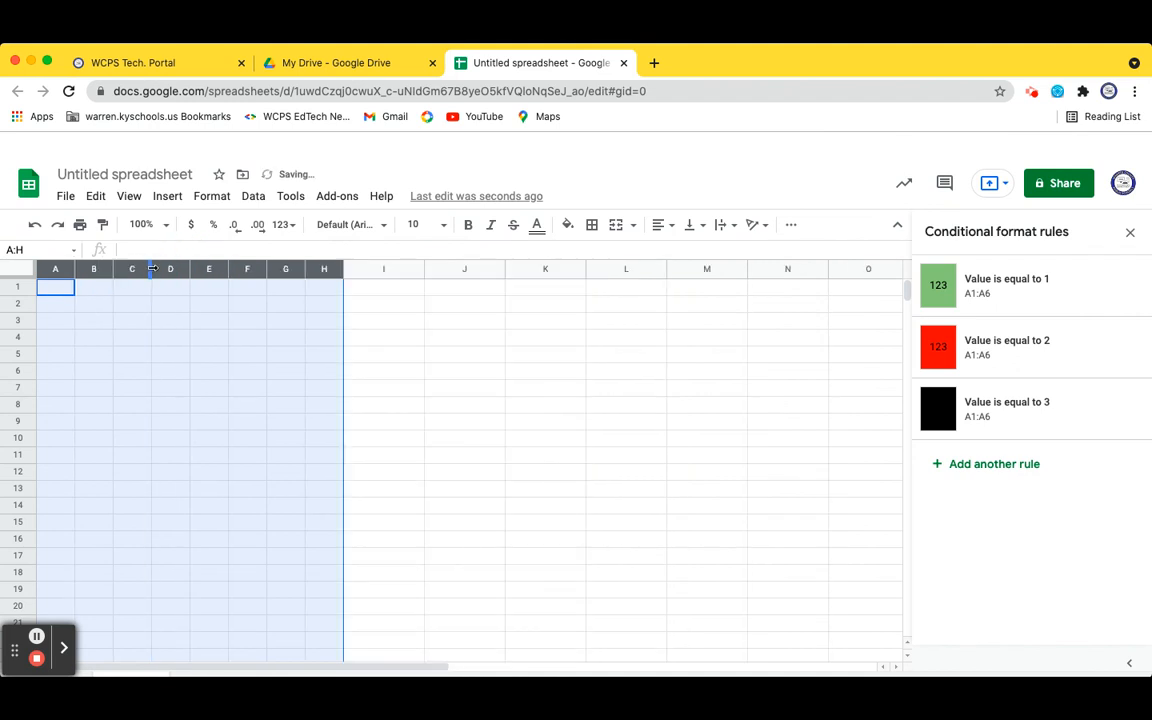
pyautogui.moveTo(152, 267); pyautogui.dragTo(146, 269)
pyautogui.click(166, 366)
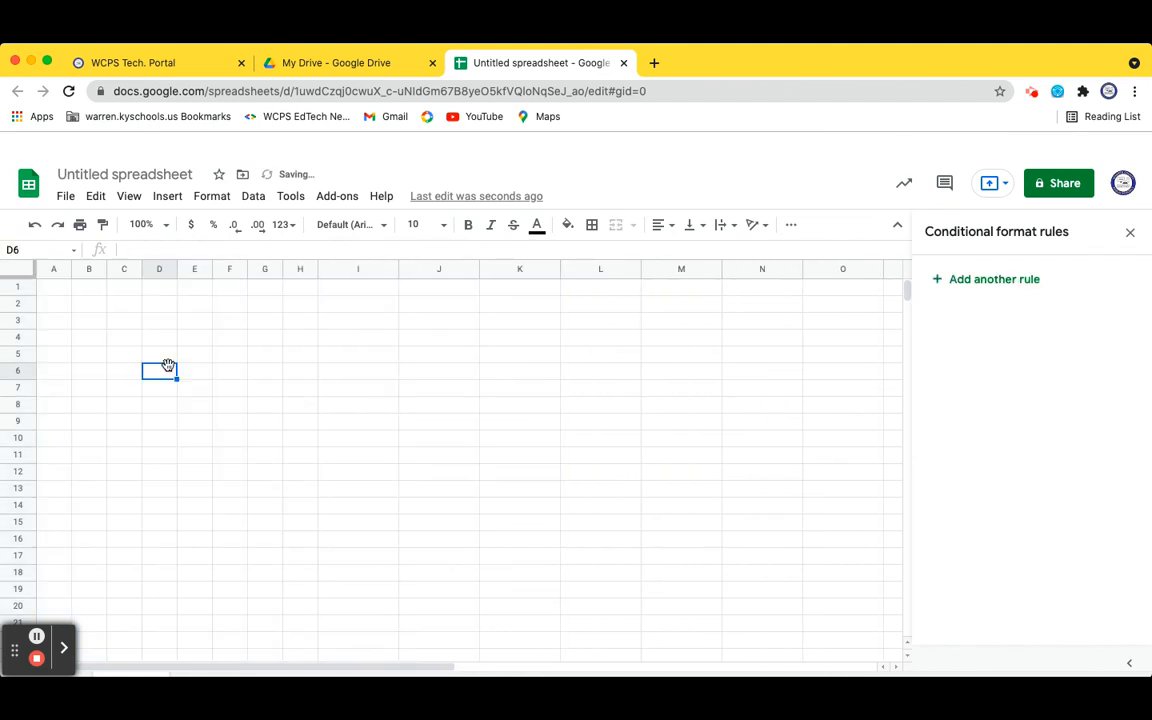
# Enter the test values 1, 2, 2, 2, 2, 3, 3 and 3 in cells A1 to A8
pyautogui.click(58, 292)
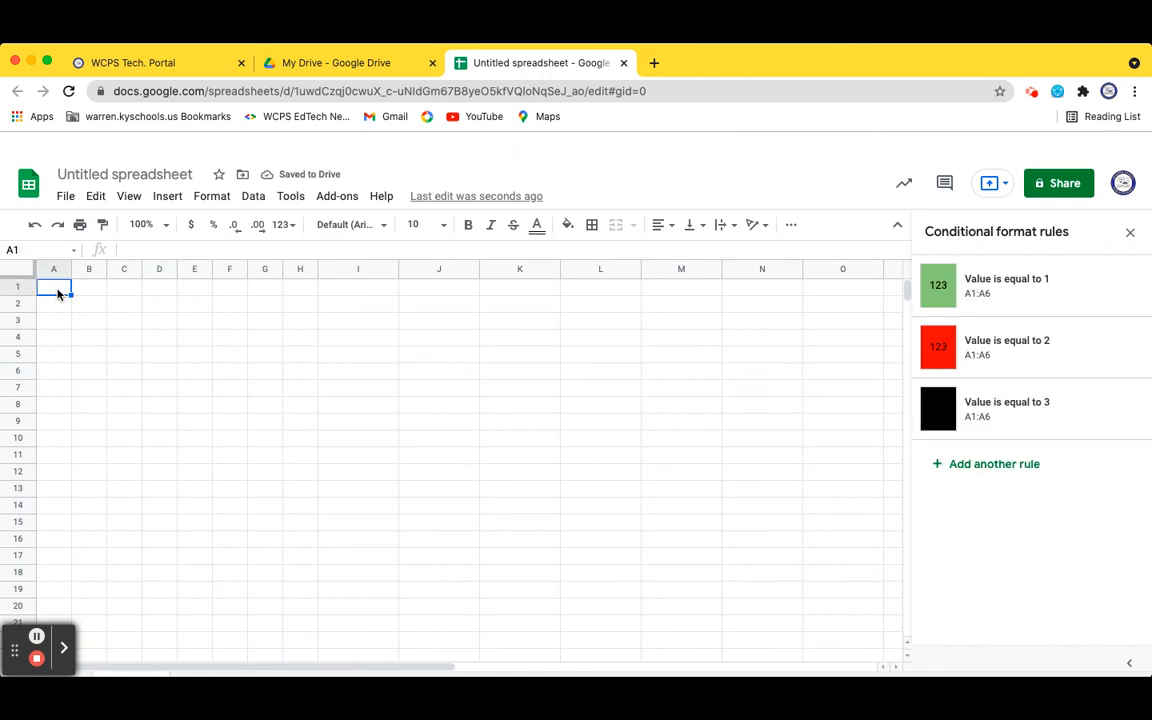
pyautogui.write('1')
pyautogui.press('Return')
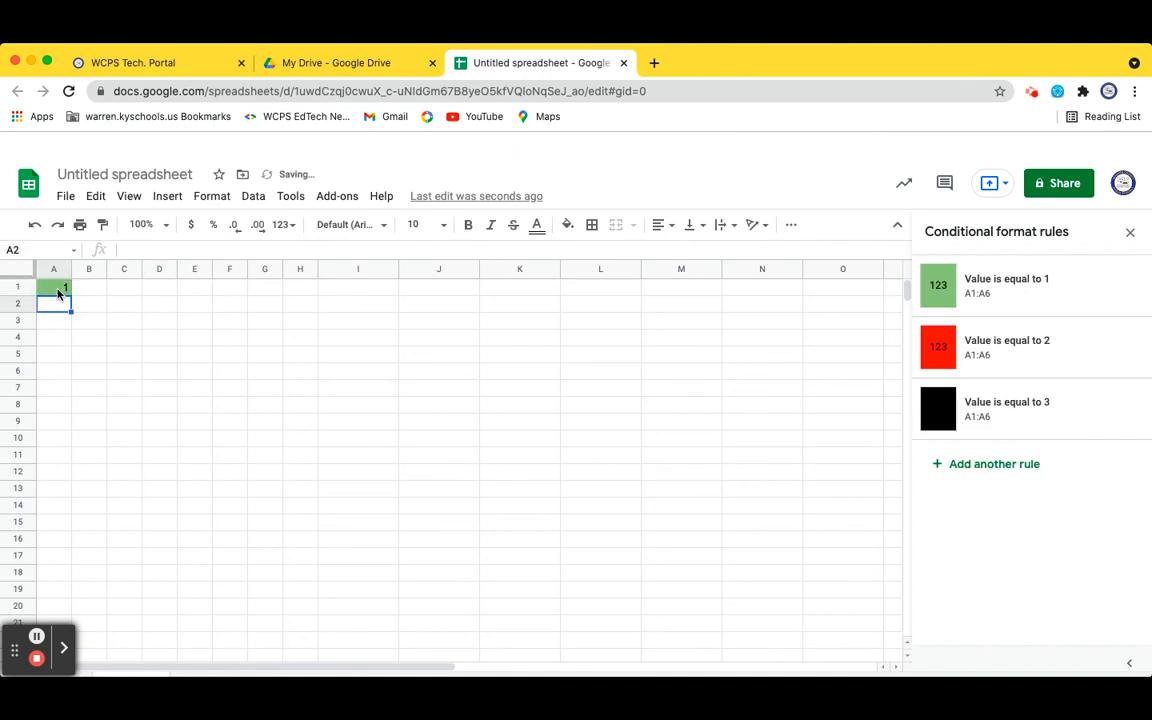
pyautogui.write('2')
pyautogui.press('Return')
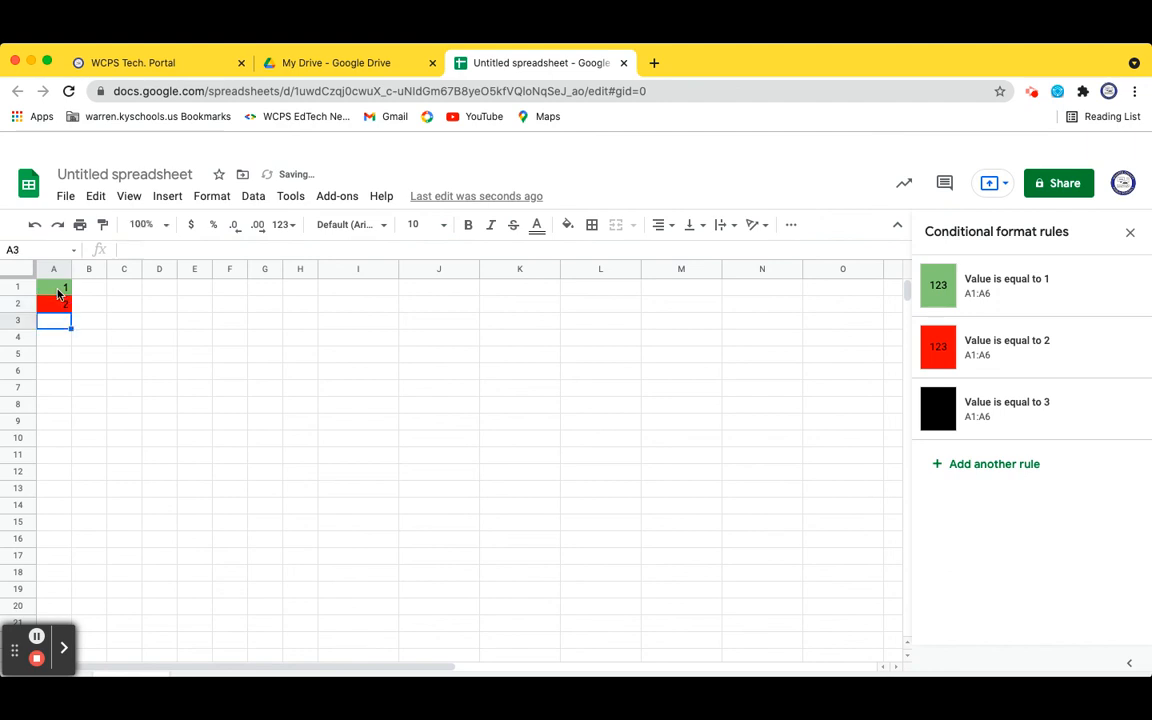
pyautogui.write('2')
pyautogui.press('Return')
pyautogui.write('2')
pyautogui.press('Return')
pyautogui.write('2')
pyautogui.press('Return')
pyautogui.write('3')
pyautogui.press('Return')
pyautogui.write('3')
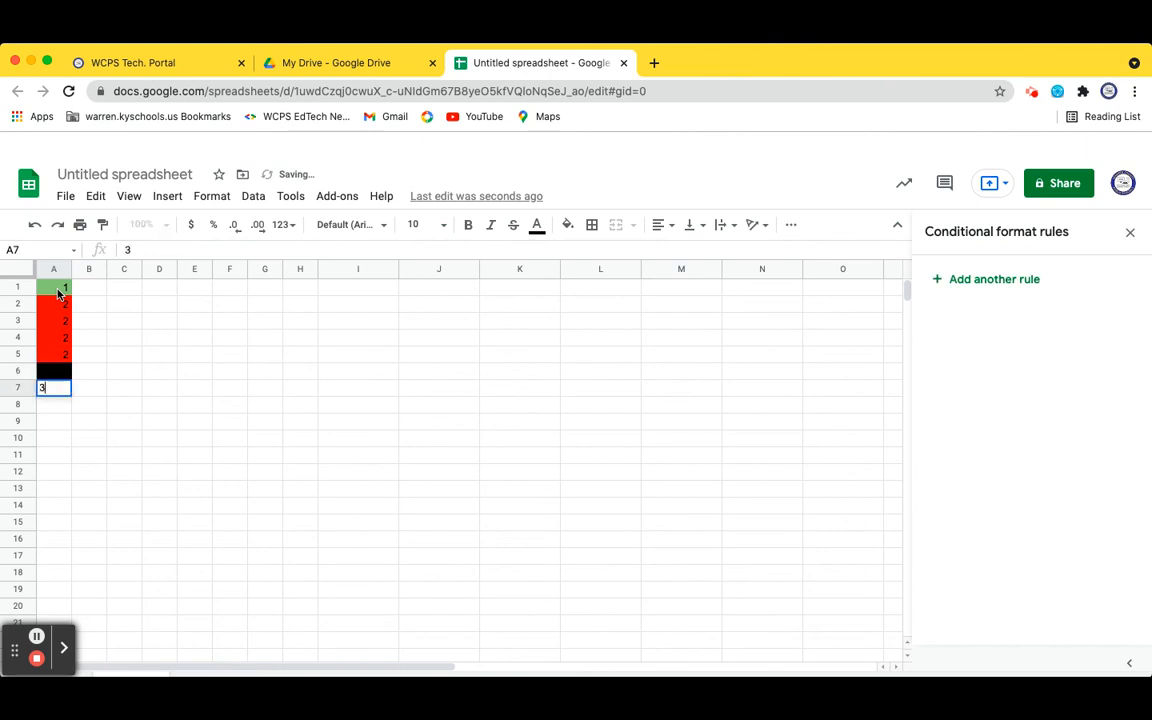
pyautogui.press('Return')
pyautogui.write('3')
pyautogui.press('Return')
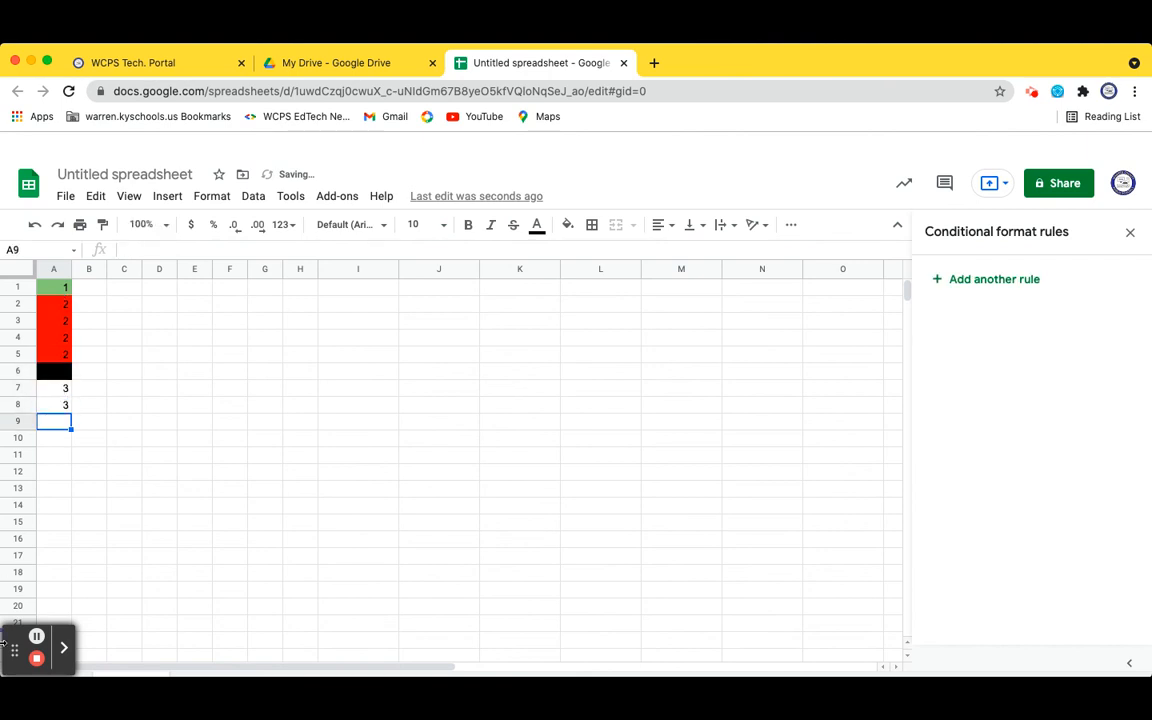